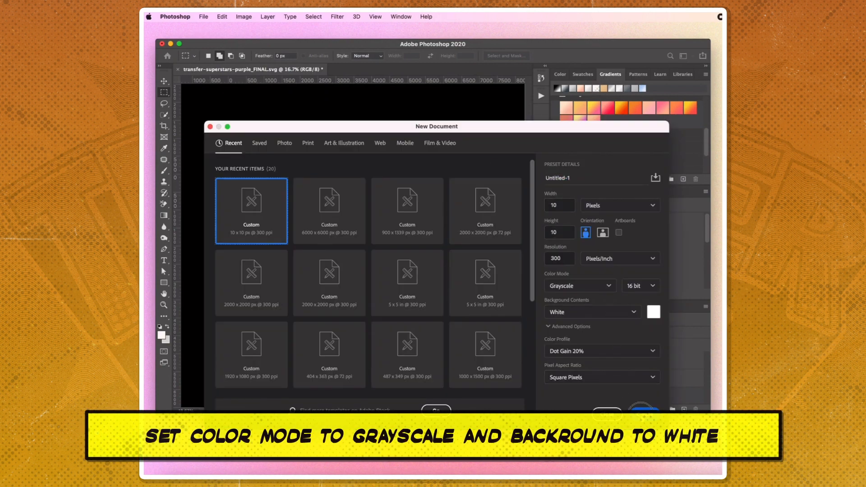
- Create a 10 x 10 px grayscale document at 300 ppi, 16 bit, with a white background
{"action": "left_click", "coordinate": [643, 408]}
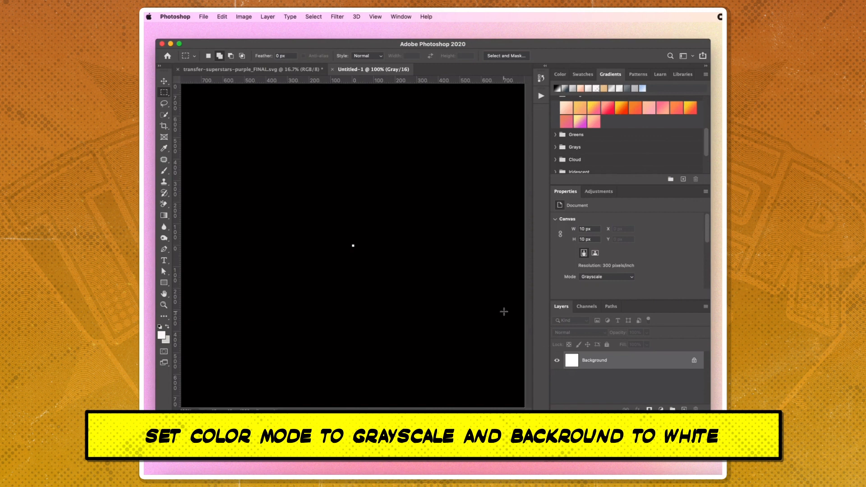
{"action": "key", "text": "super+0"}
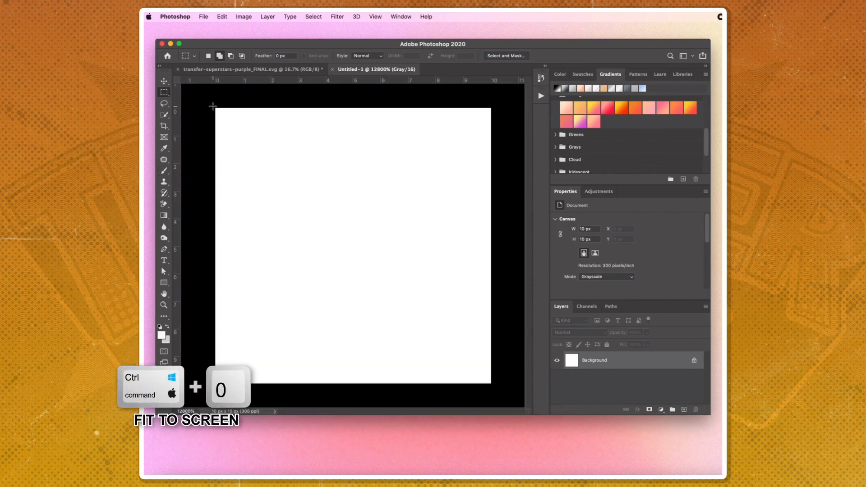
- Select the upper half of the canvas, invert it to black and clear the selection
{"action": "left_click_drag", "start_coordinate": [212, 106], "coordinate": [522, 239]}
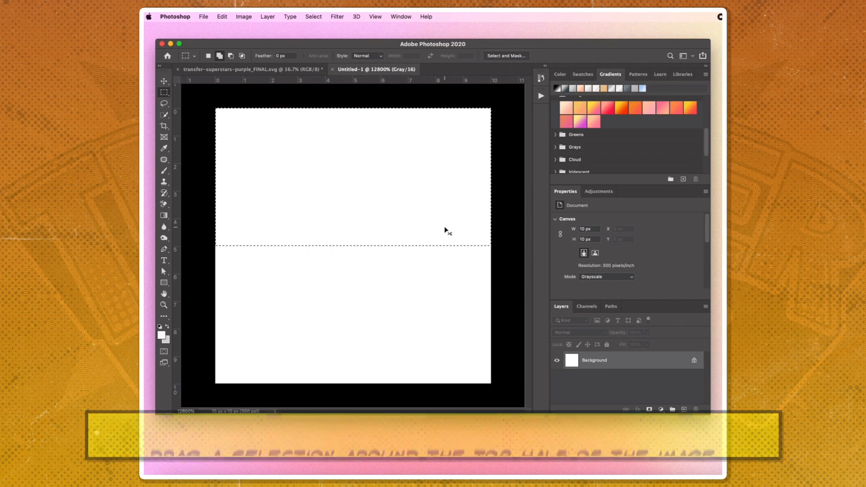
{"action": "key", "text": "super+i"}
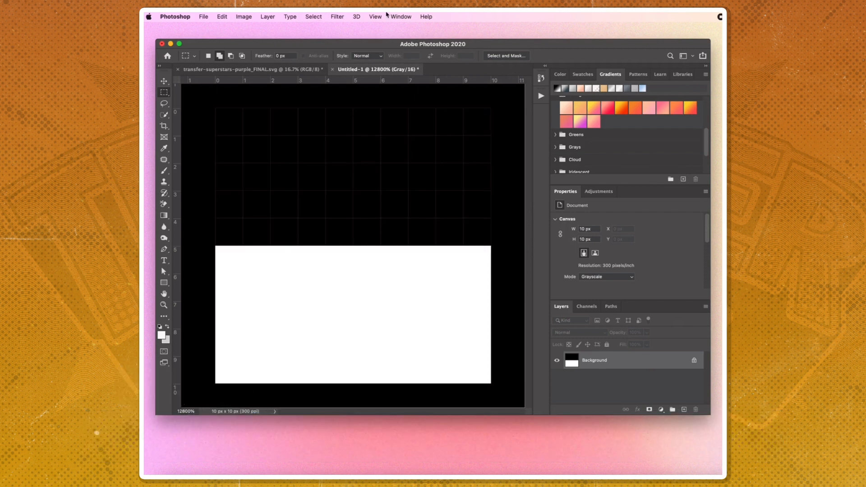
{"action": "key", "text": "super+d"}
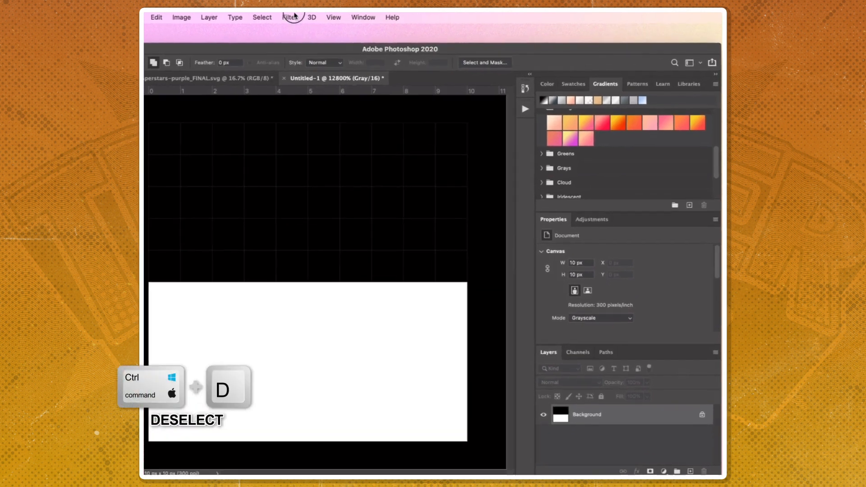
- Apply a Box Blur with a 4-pixel radius to the black and white image
{"action": "left_click", "coordinate": [337, 17]}
{"action": "mouse_move", "coordinate": [315, 136]}
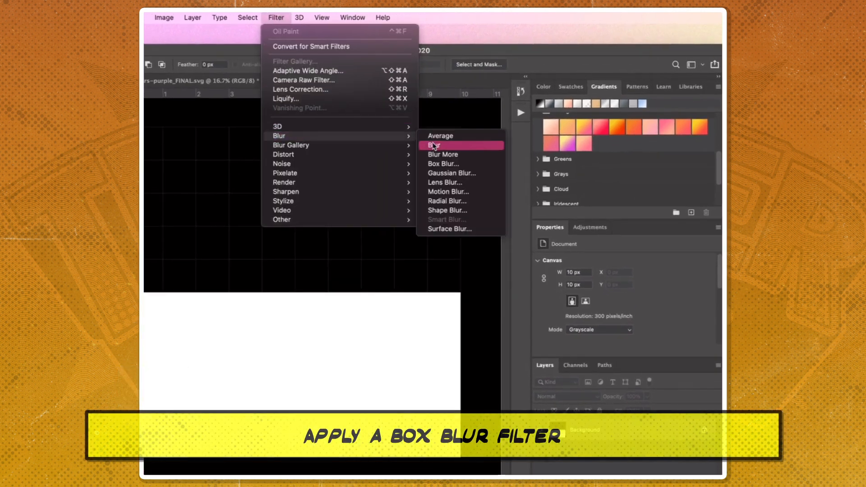
{"action": "left_click", "coordinate": [440, 164]}
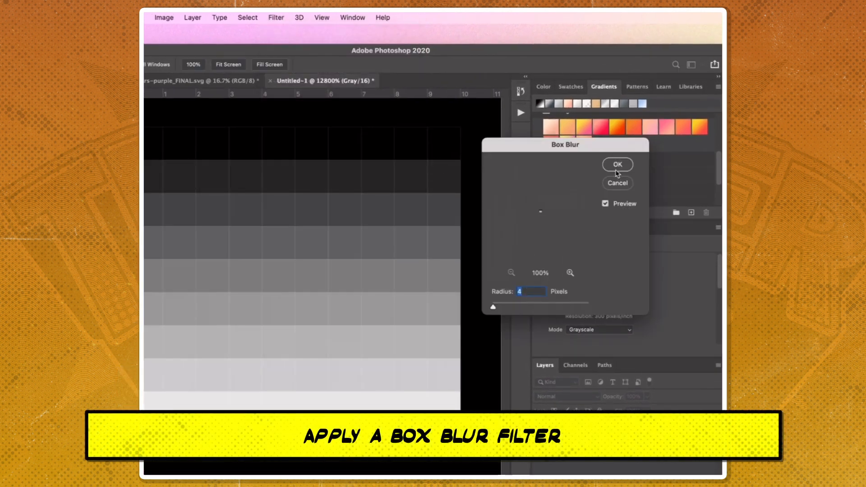
{"action": "left_click", "coordinate": [617, 164]}
- Define the blurred gray gradient as a pattern, keeping the suggested name
{"action": "left_click", "coordinate": [238, 17]}
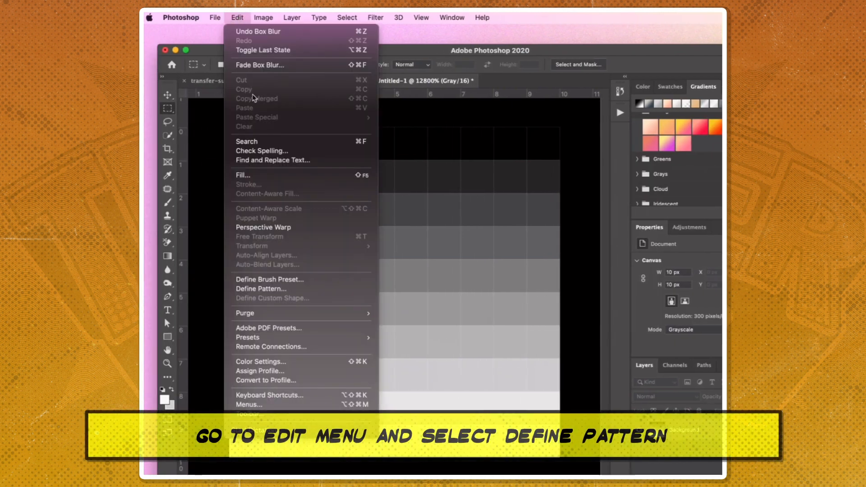
{"action": "left_click", "coordinate": [267, 289]}
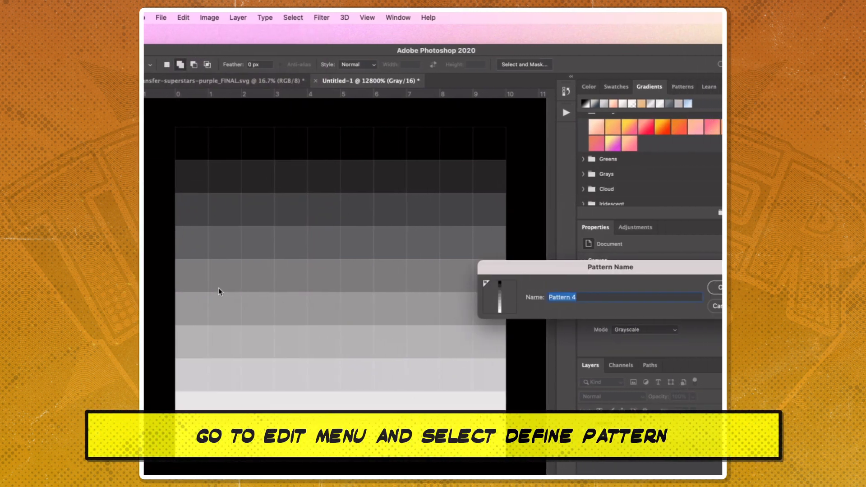
{"action": "left_click", "coordinate": [715, 287]}
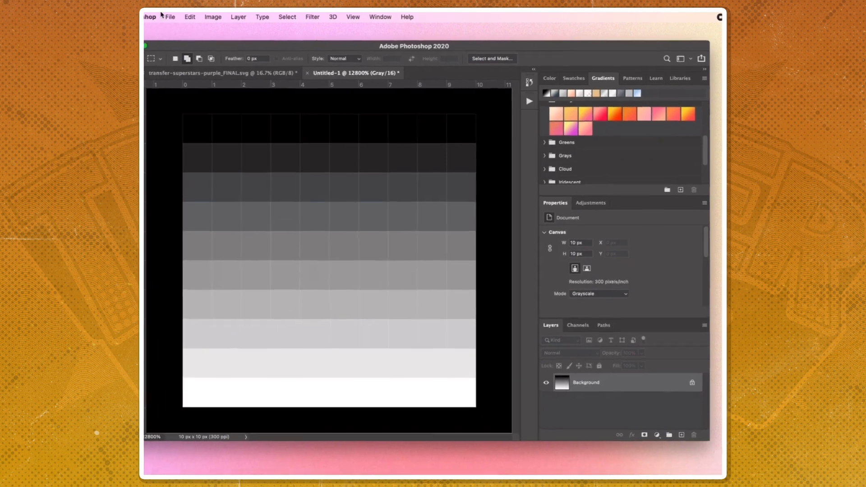
- Create a 6000 x 6000 px grayscale document at 300 ppi, 16 bit, with a white background
{"action": "left_click", "coordinate": [170, 17]}
{"action": "left_click", "coordinate": [176, 30]}
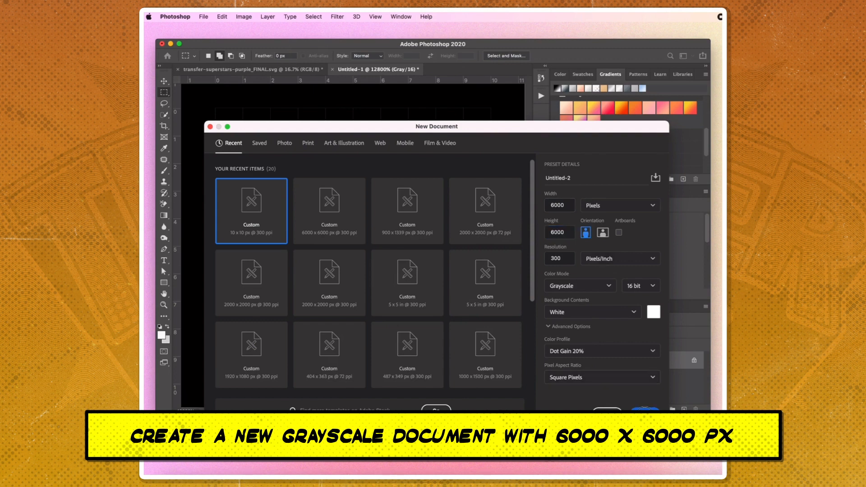
{"action": "left_click", "coordinate": [644, 411]}
{"action": "key", "text": "super+minus"}
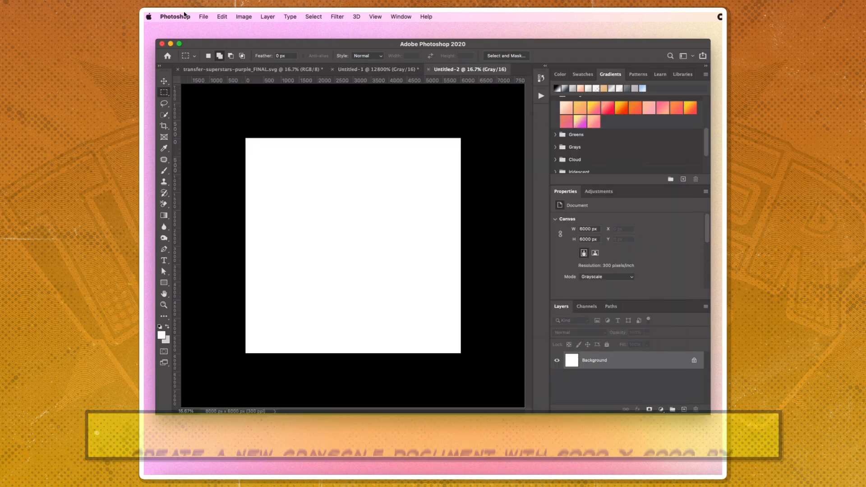
- Fill the blank canvas with the gradient stripe pattern in Normal mode at 100% opacity
{"action": "left_click", "coordinate": [219, 16]}
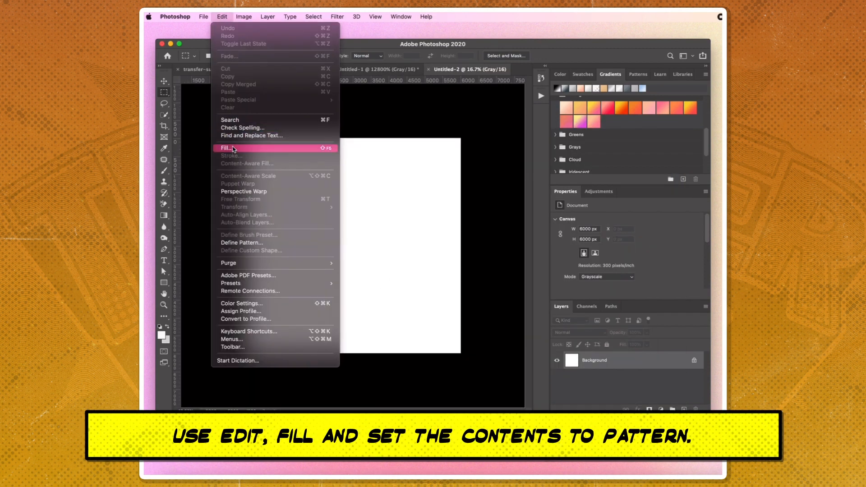
{"action": "left_click", "coordinate": [234, 148]}
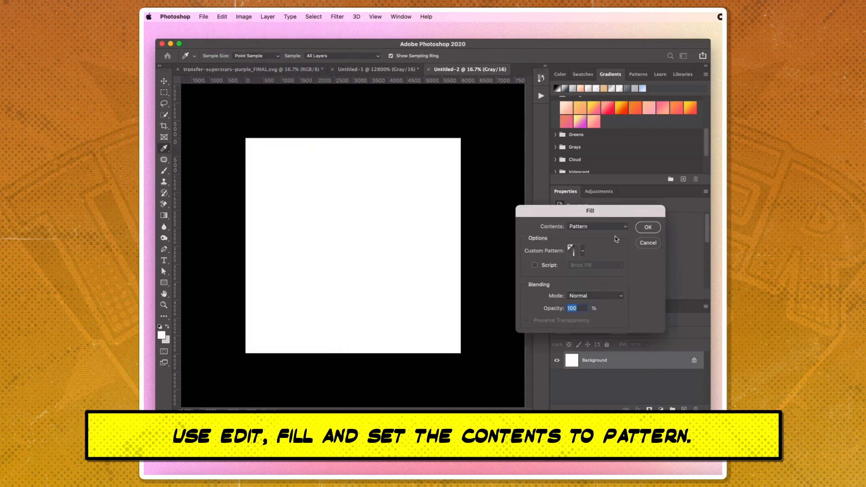
{"action": "left_click", "coordinate": [648, 228]}
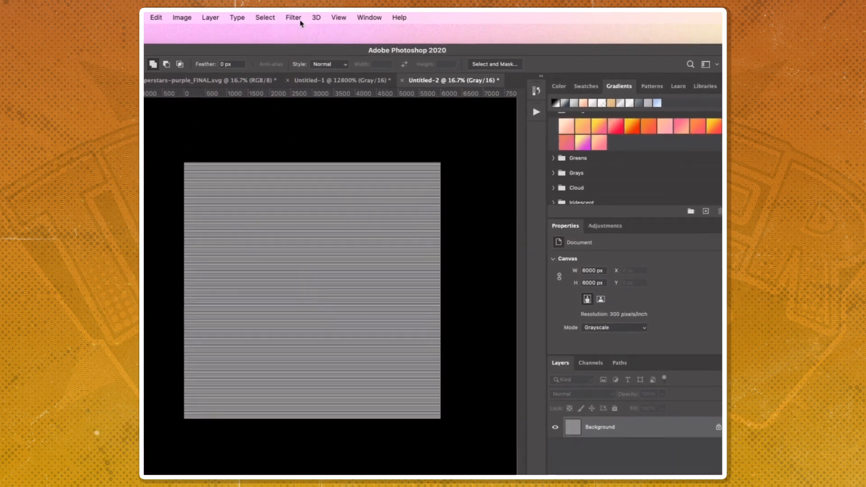
- Apply a Wave distortion with 1 generator, wavelength 149–150, amplitude 49–50, scale 100%, Sine type and Repeat Edge Pixels
{"action": "left_click", "coordinate": [295, 18]}
{"action": "mouse_move", "coordinate": [421, 152]}
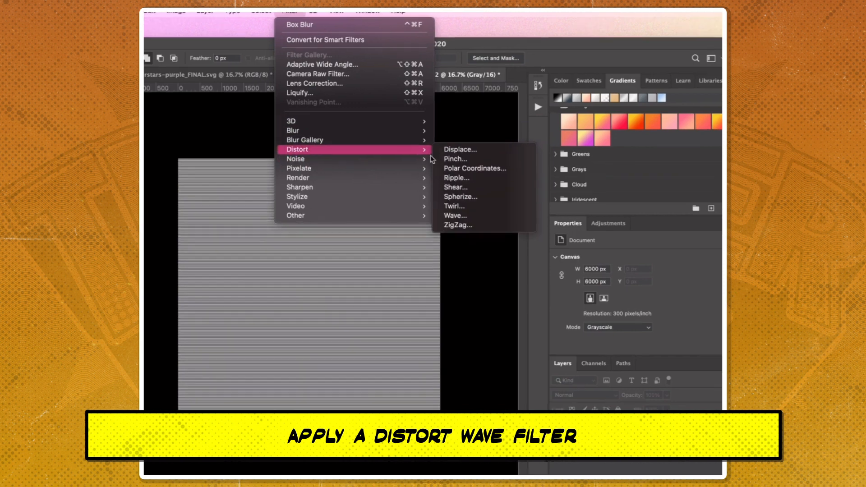
{"action": "left_click", "coordinate": [455, 215]}
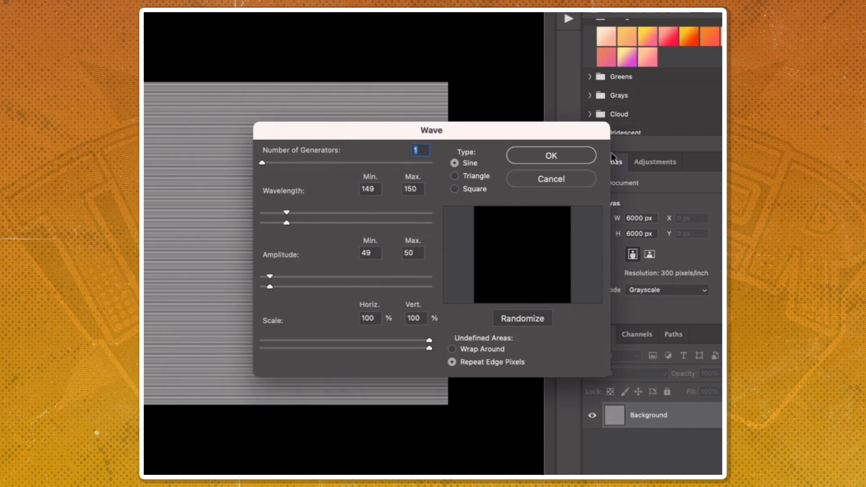
{"action": "left_click", "coordinate": [559, 158]}
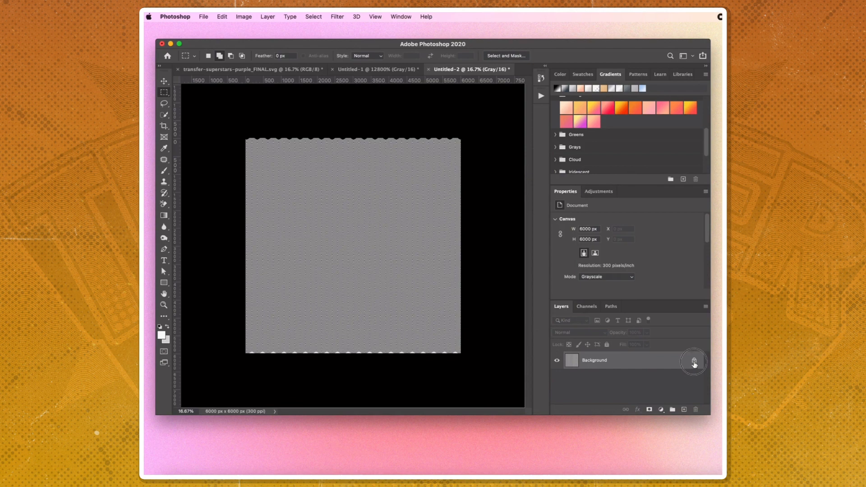
- Unlock the Background layer and copy its entire wave texture
{"action": "left_click", "coordinate": [693, 362]}
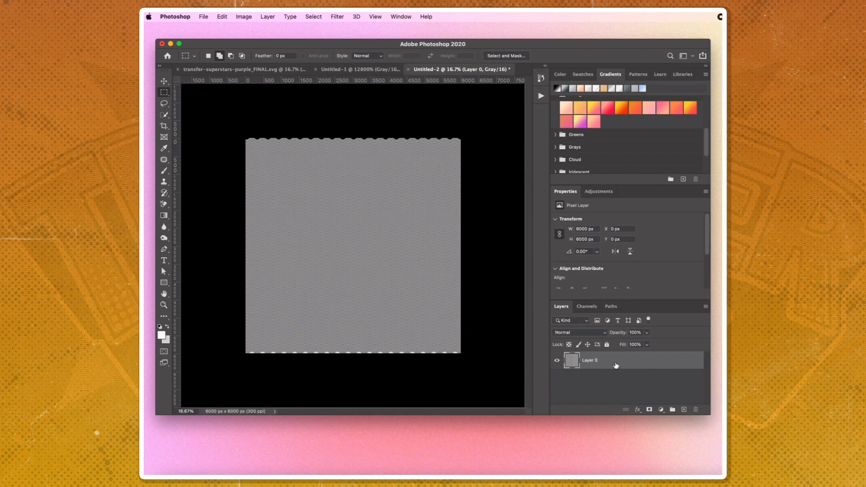
{"action": "key", "text": "super+a"}
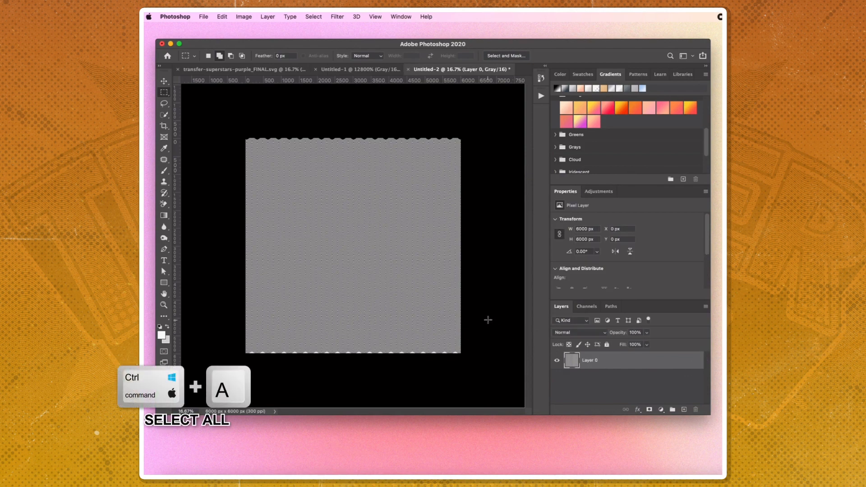
{"action": "key", "text": "super+c"}
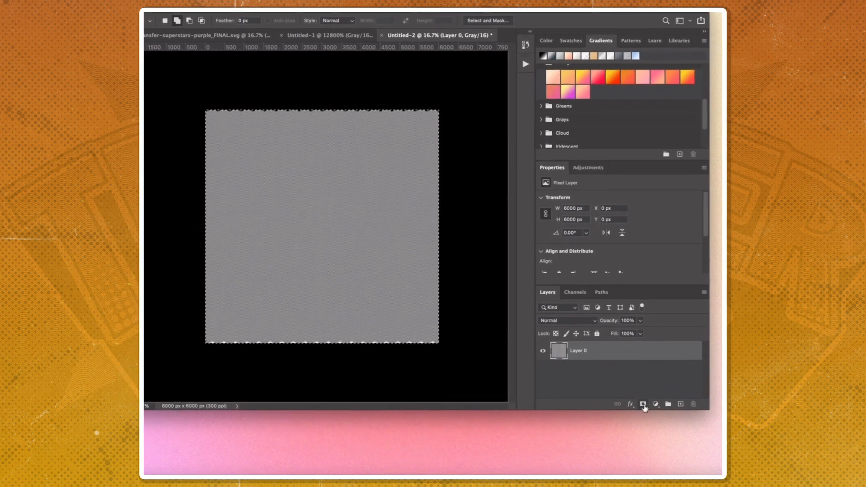
- Add a Solid Color fill layer above the texture with black (K) set to 50%
{"action": "left_click", "coordinate": [648, 397]}
{"action": "left_click", "coordinate": [661, 408]}
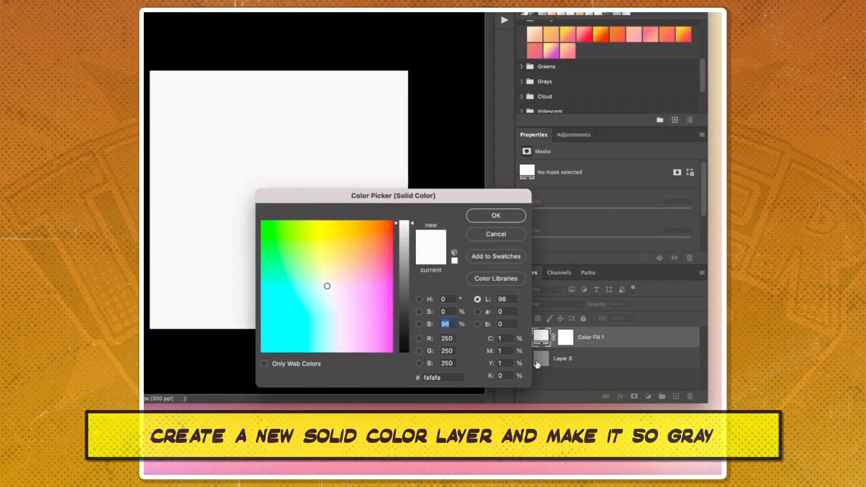
{"action": "double_click", "coordinate": [504, 338]}
{"action": "type", "text": "50"}
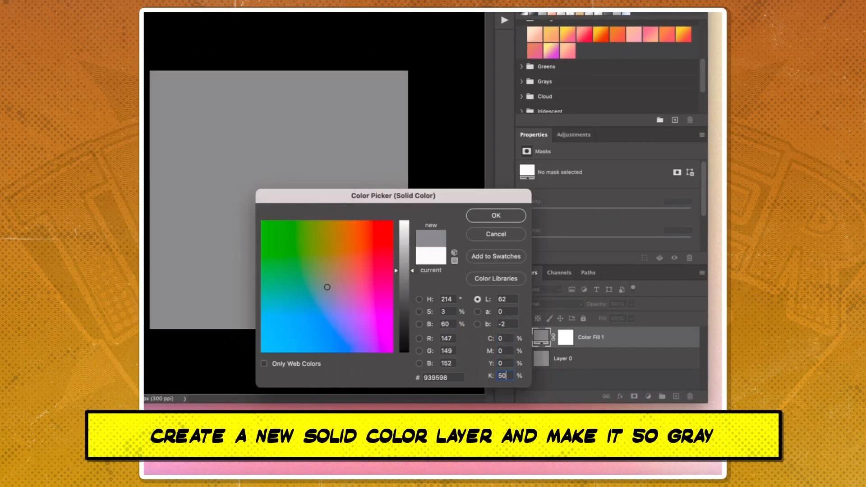
{"action": "left_click", "coordinate": [499, 215]}
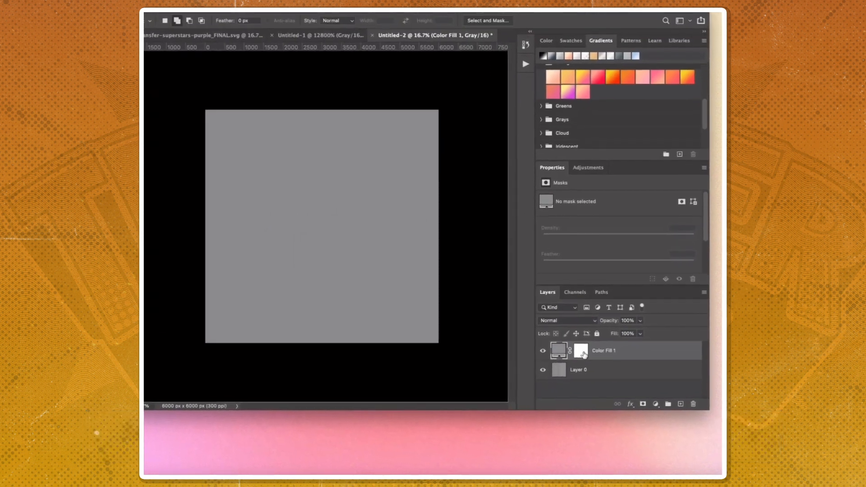
- Paste the copied wave texture into the color fill layer's mask and rotate it 90° clockwise
{"action": "left_click", "coordinate": [573, 344], "text": "alt"}
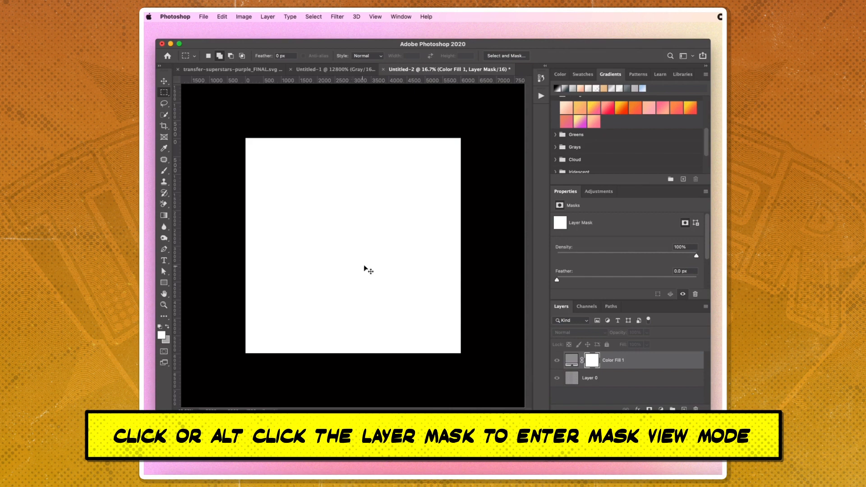
{"action": "key", "text": "super+v"}
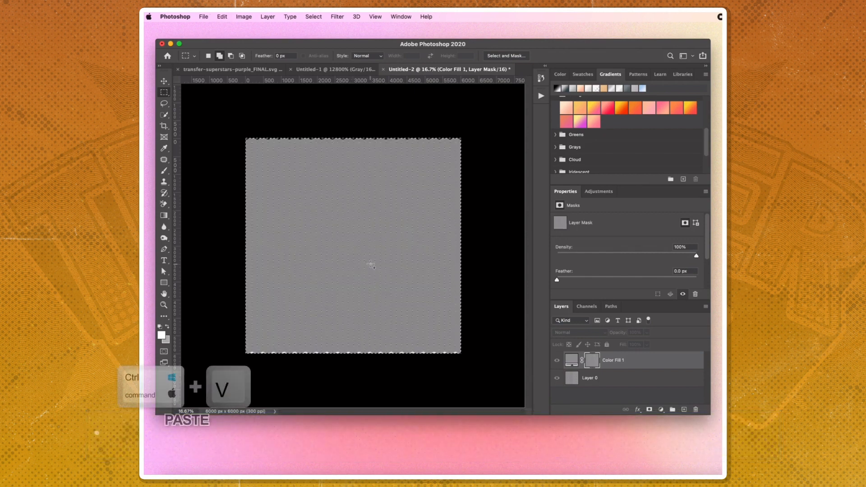
{"action": "right_click", "coordinate": [401, 198]}
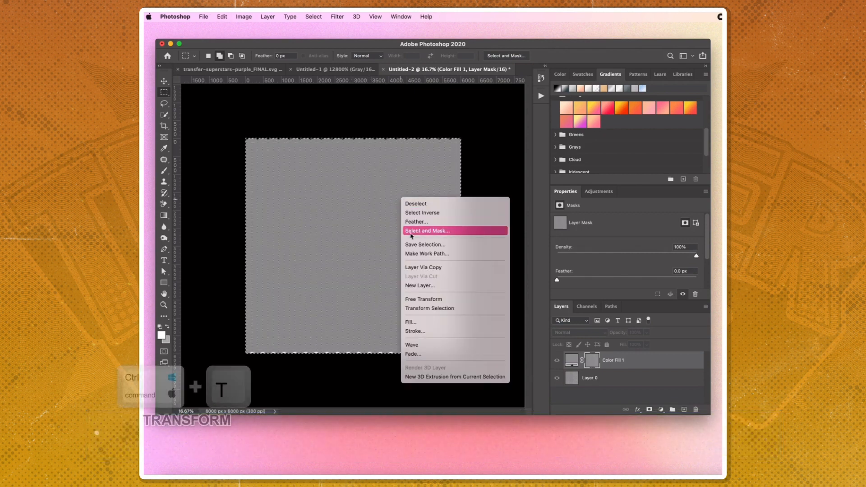
{"action": "left_click", "coordinate": [417, 301]}
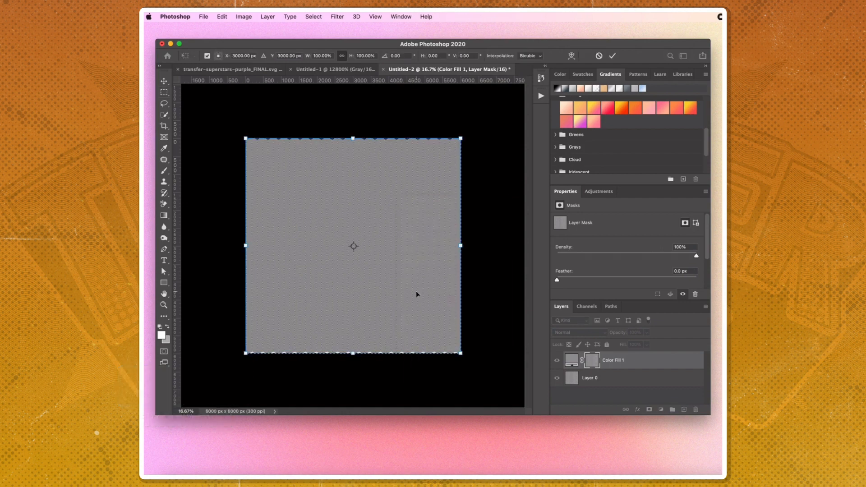
{"action": "right_click", "coordinate": [363, 215]}
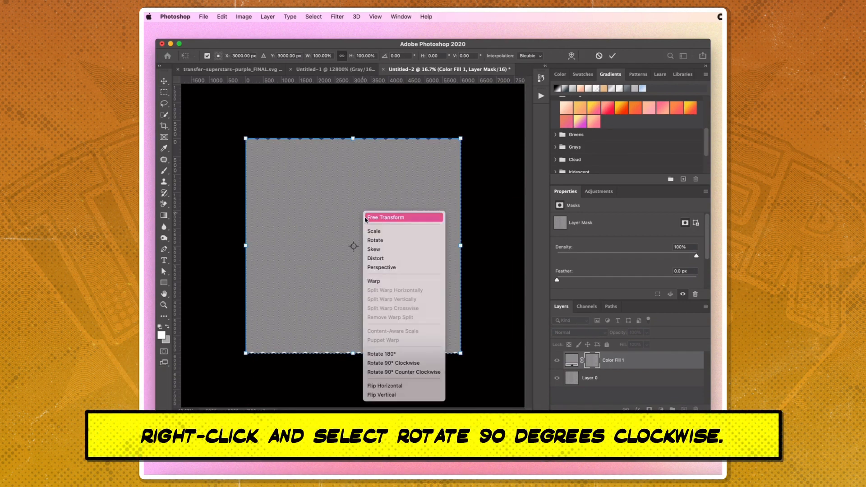
{"action": "left_click", "coordinate": [396, 364]}
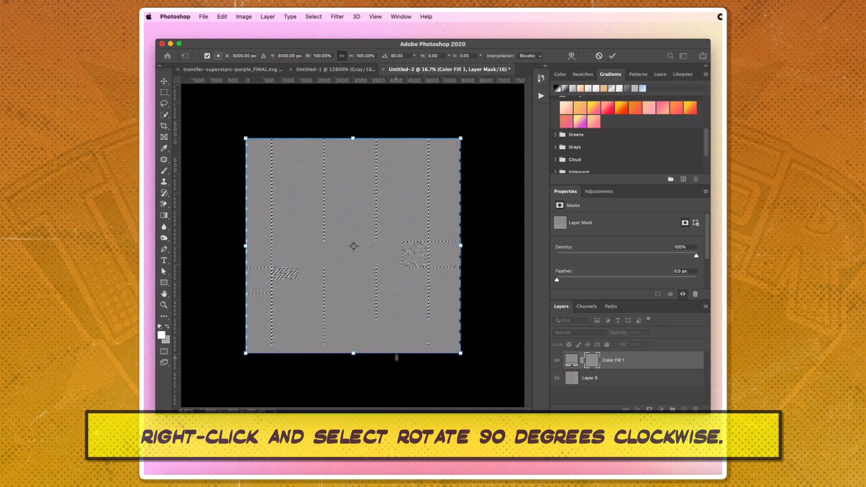
{"action": "key", "text": "Return"}
- Exit the mask view and set the color fill layer's opacity to 90%
{"action": "left_click", "coordinate": [572, 361]}
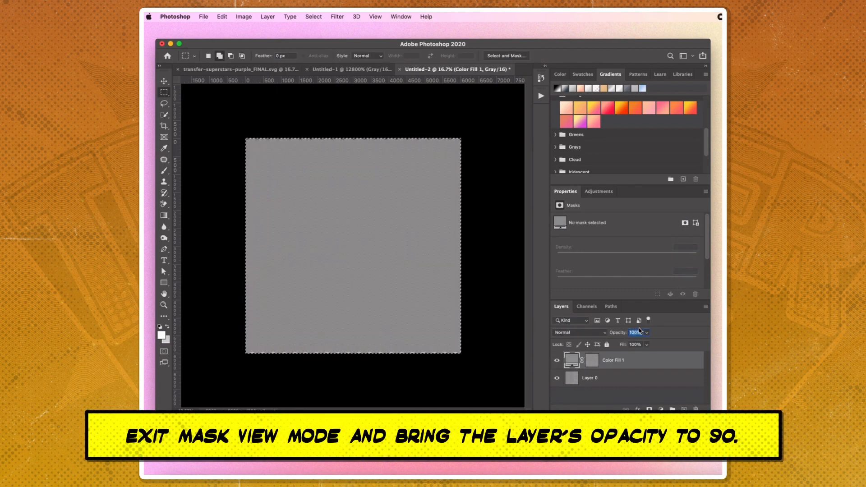
{"action": "key", "text": "Return"}
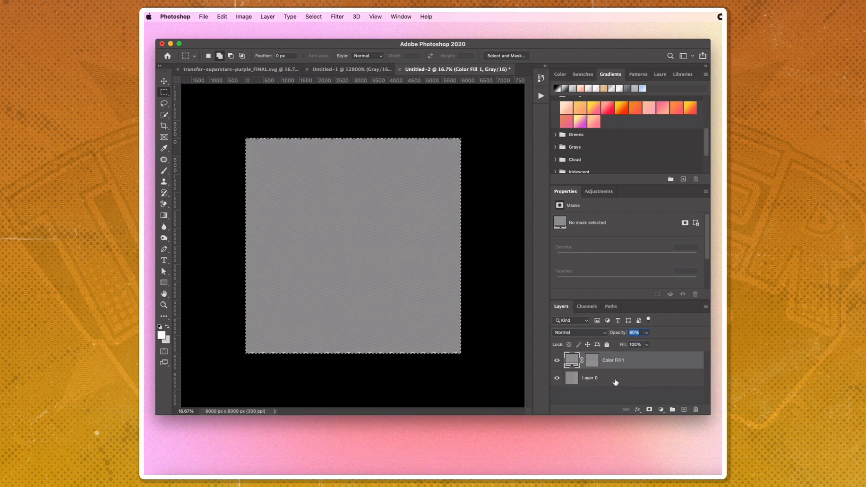
- Merge the color fill layer with Layer 0
{"action": "left_click", "coordinate": [614, 380], "text": "shift"}
{"action": "right_click", "coordinate": [611, 360]}
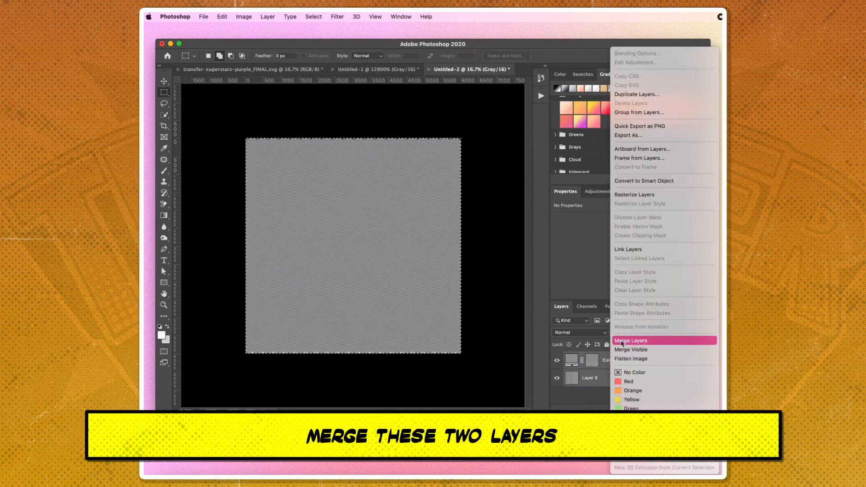
{"action": "left_click", "coordinate": [621, 340]}
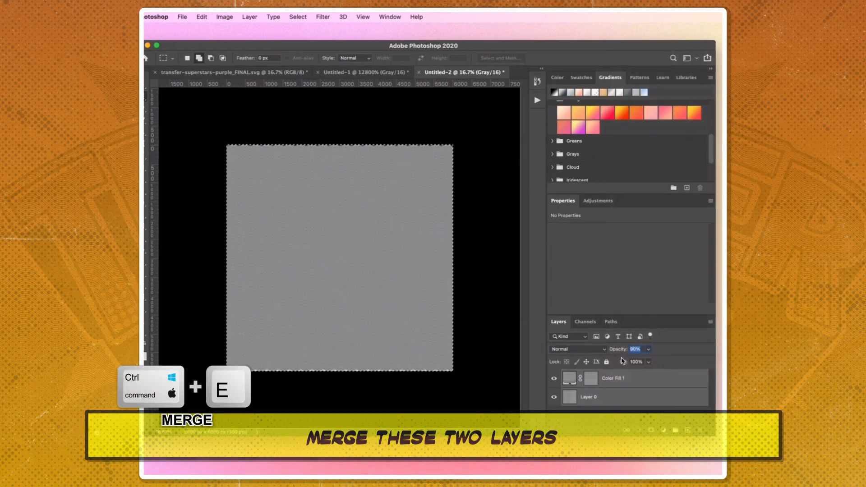
- Apply a Ripple distortion to the merged texture layer with an amount of 15% and Large size
{"action": "left_click", "coordinate": [337, 17]}
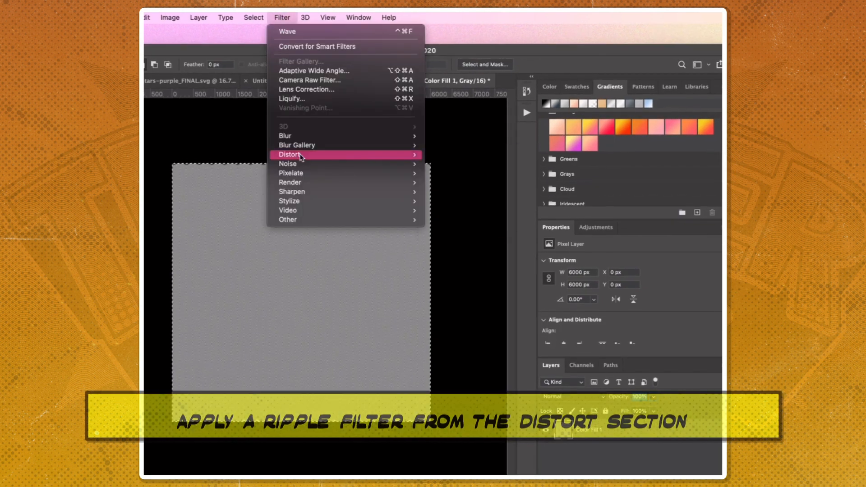
{"action": "mouse_move", "coordinate": [402, 154]}
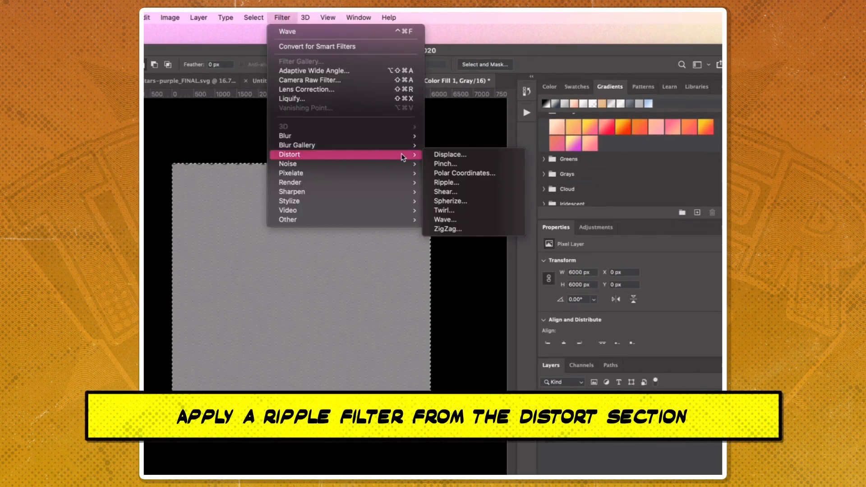
{"action": "left_click", "coordinate": [441, 183]}
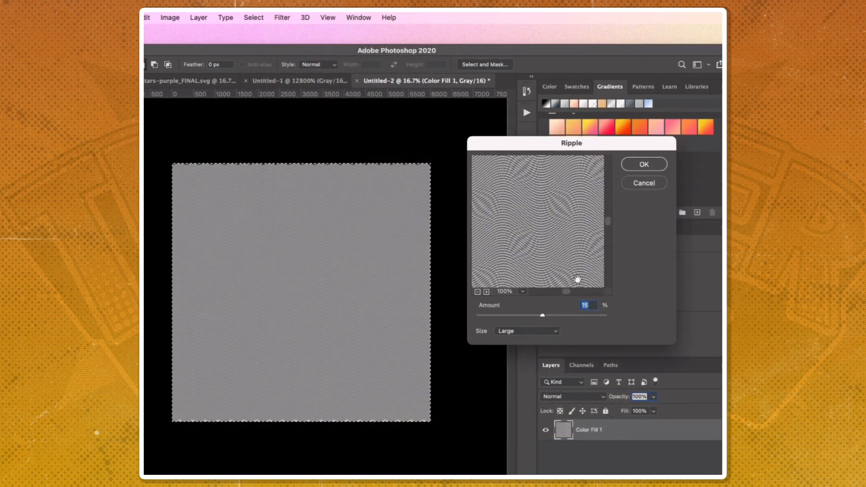
{"action": "left_click", "coordinate": [640, 163]}
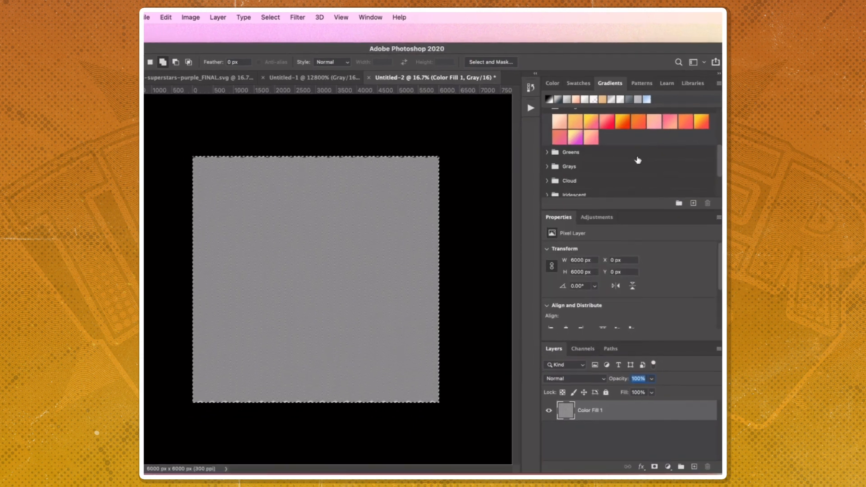
- Copy the entire rippled texture and paste it as a new layer into the transfer-superstars-purple_FINAL.svg document
{"action": "key", "text": "ctrl+a"}
{"action": "key", "text": "ctrl+c"}
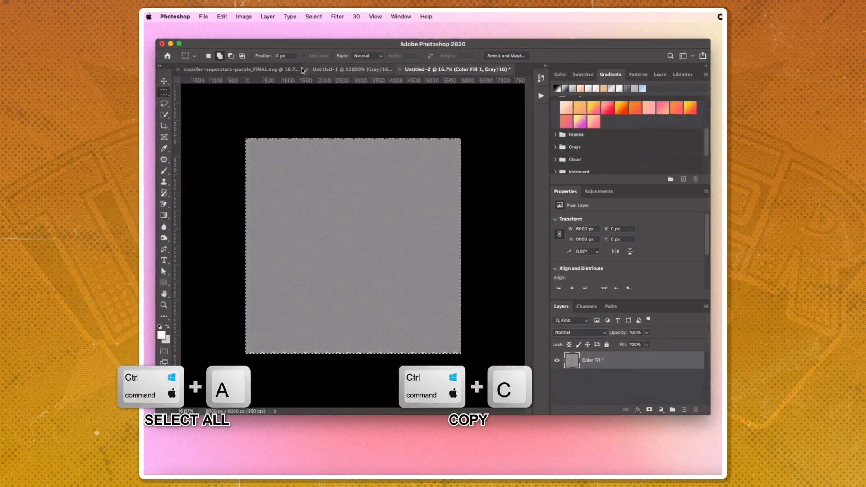
{"action": "left_click", "coordinate": [297, 70]}
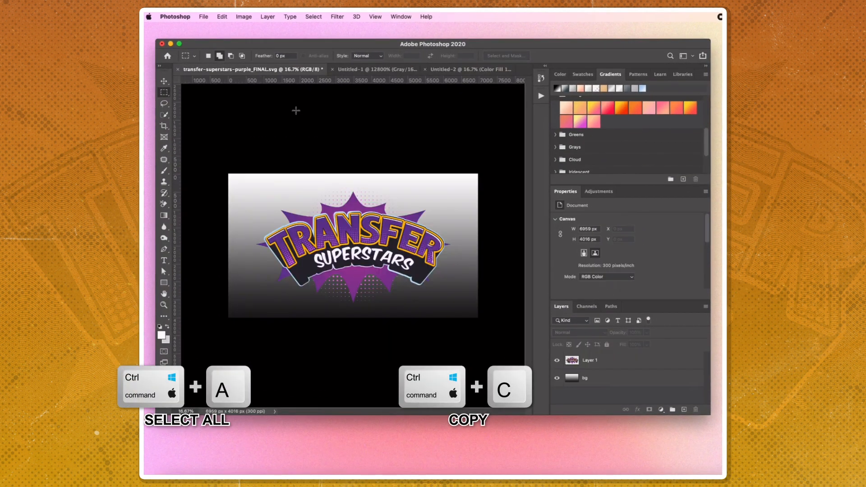
{"action": "key", "text": "ctrl+v"}
- Desaturate the logo artwork on Layer 1
{"action": "left_click", "coordinate": [589, 369]}
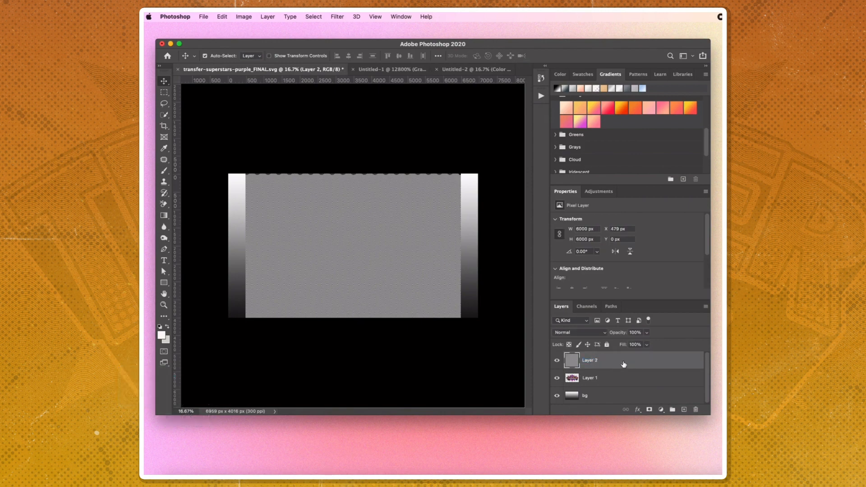
{"action": "left_click", "coordinate": [604, 377]}
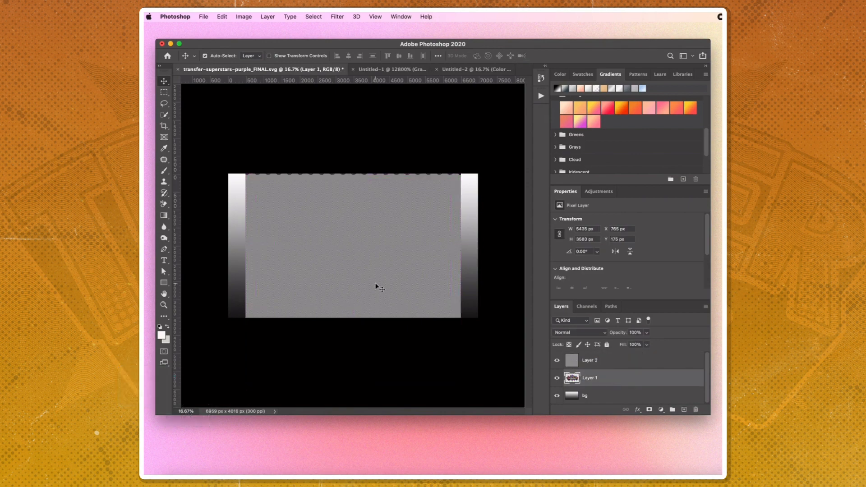
{"action": "key", "text": "ctrl+shift+u"}
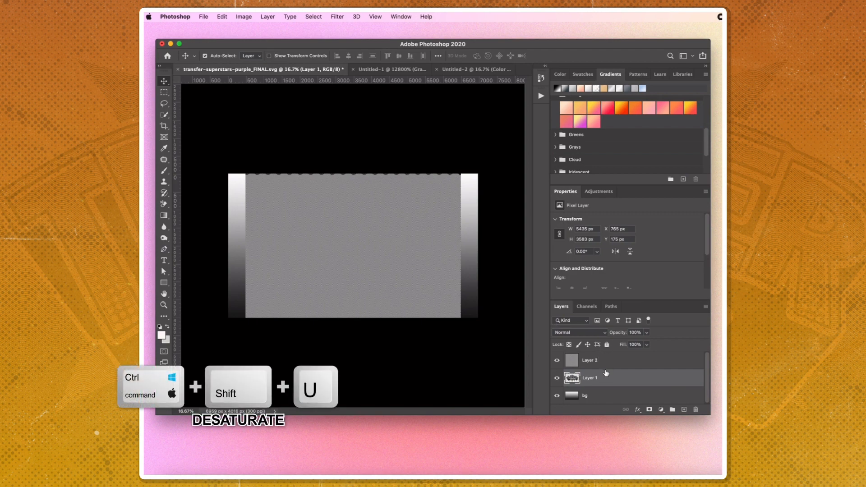
- Rename the pasted texture layer "engrave" and set its blending mode to Hard Mix
{"action": "left_click", "coordinate": [588, 359]}
{"action": "double_click", "coordinate": [588, 360]}
{"action": "type", "text": "engrave"}
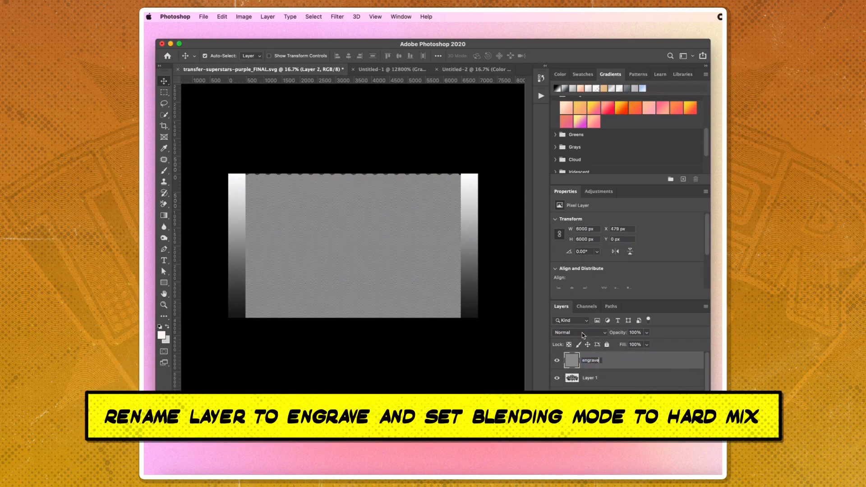
{"action": "left_click", "coordinate": [582, 331]}
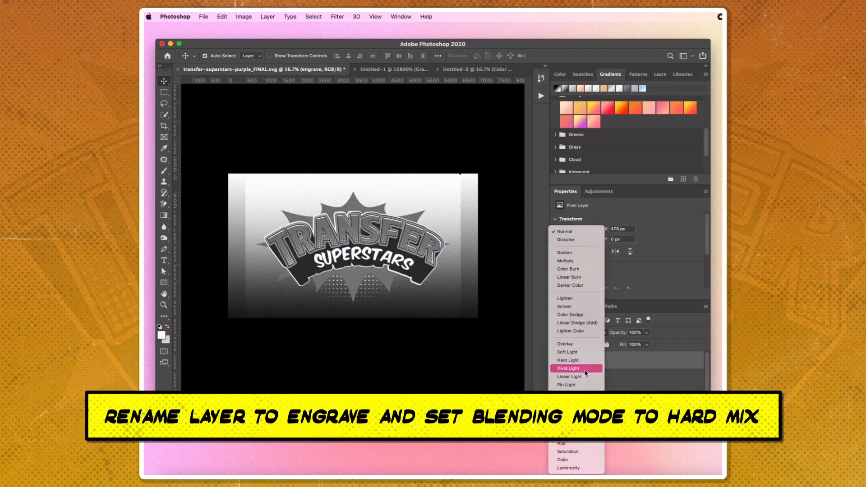
{"action": "left_click", "coordinate": [567, 393]}
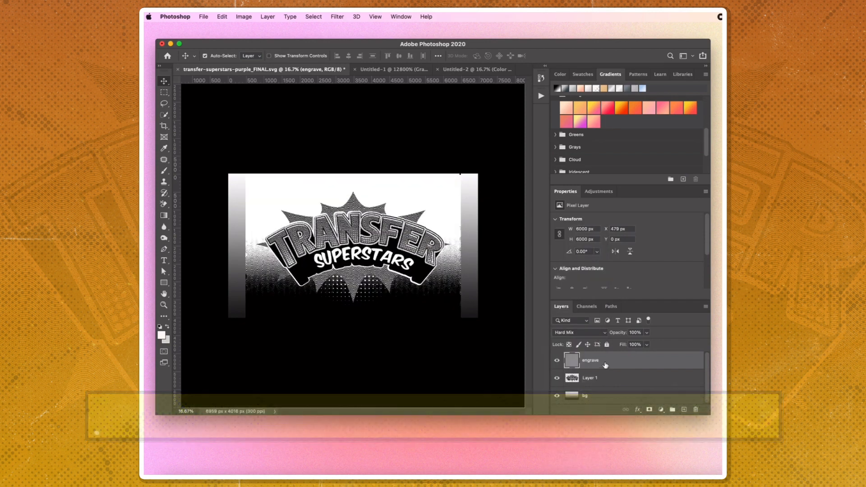
- Scale the engrave layer to about 119% and reposition it so the texture covers the whole artboard
{"action": "key", "text": "ctrl+t"}
{"action": "left_click_drag", "start_coordinate": [458, 281], "coordinate": [503, 278]}
{"action": "left_click_drag", "start_coordinate": [479, 283], "coordinate": [459, 275]}
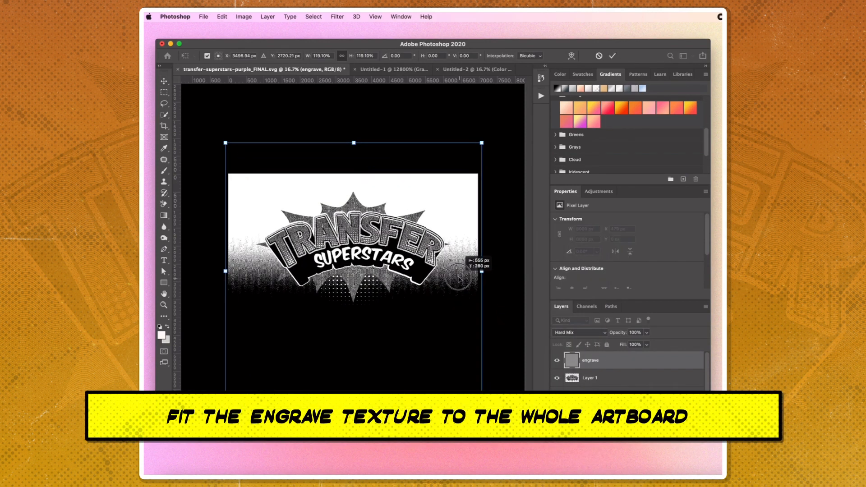
{"action": "key", "text": "Return"}
- Apply the Oil Paint filter to Layer 1 with Stylization, Cleanliness, Scale and Bristle Detail at 10.0 and Lighting off
{"action": "left_click", "coordinate": [586, 402]}
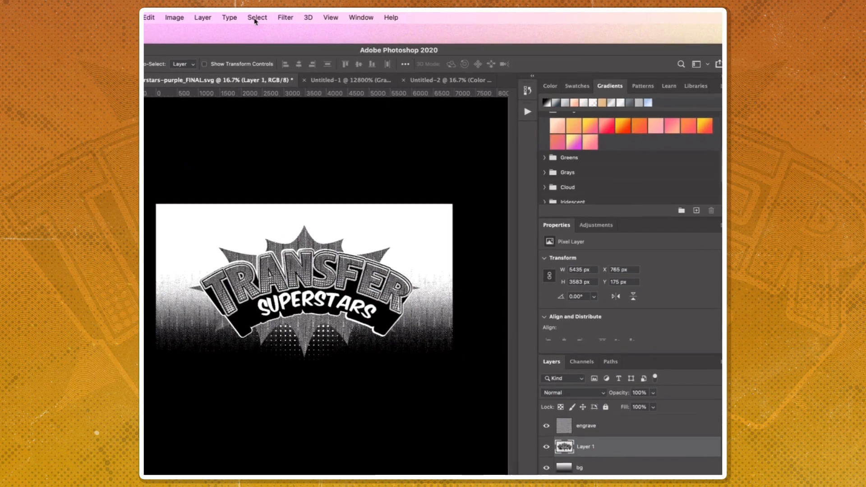
{"action": "left_click", "coordinate": [318, 16]}
{"action": "mouse_move", "coordinate": [293, 201]}
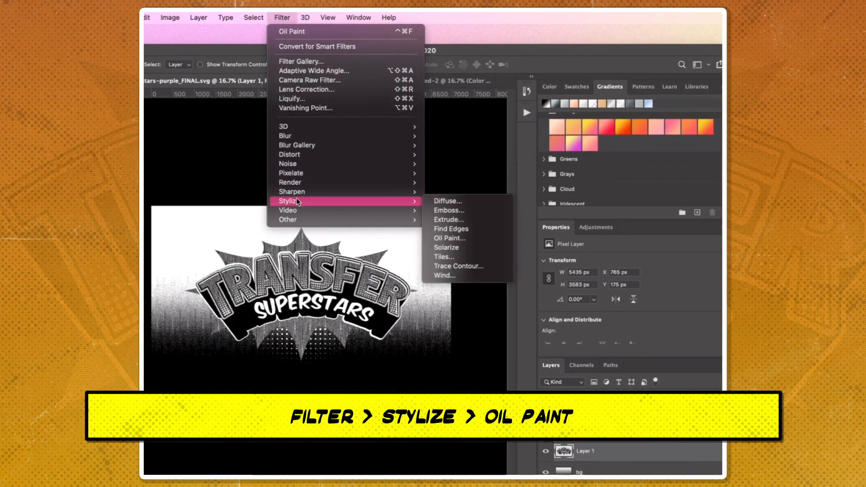
{"action": "left_click", "coordinate": [457, 242]}
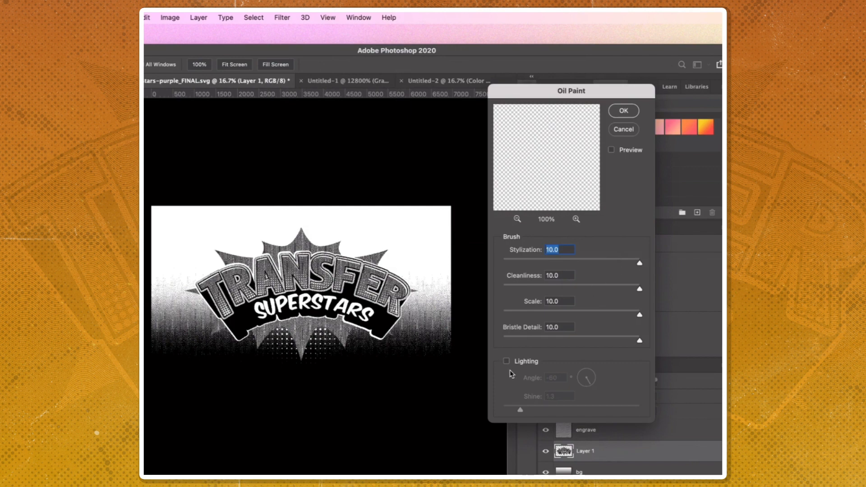
{"action": "left_click", "coordinate": [622, 110]}
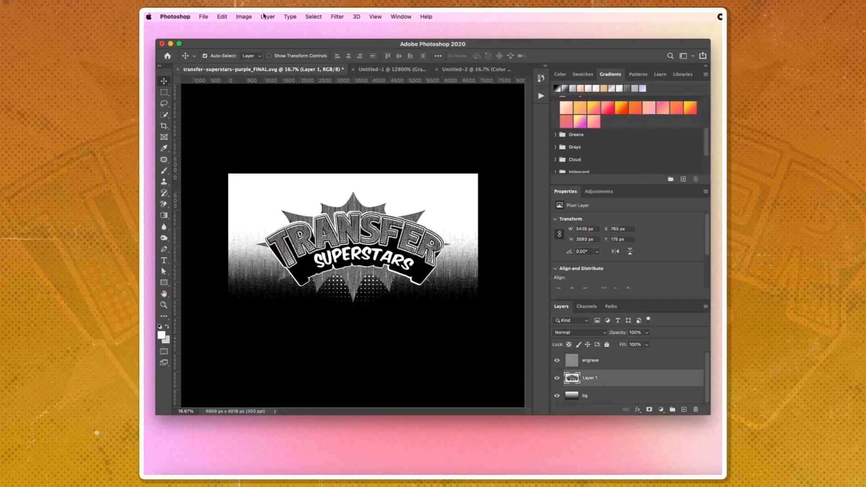
- Apply a Shadows/Highlights adjustment to Layer 1 with shadows at 90% and highlights at about 33%
{"action": "left_click", "coordinate": [242, 16]}
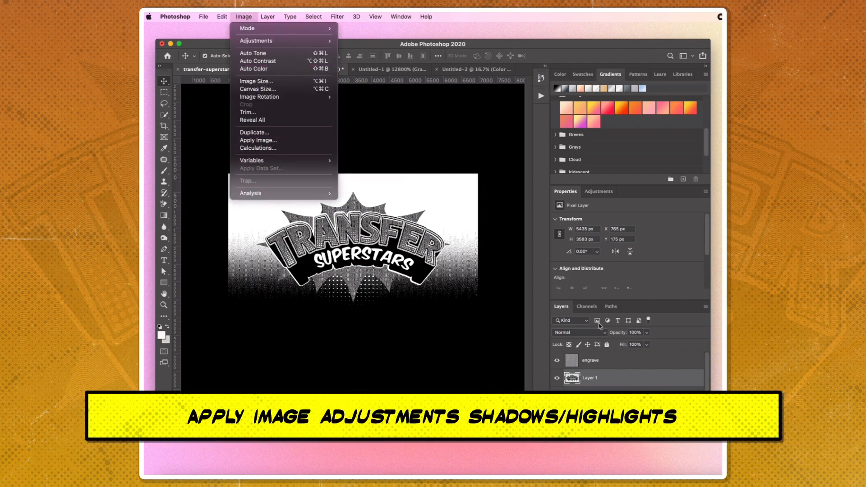
{"action": "mouse_move", "coordinate": [246, 42]}
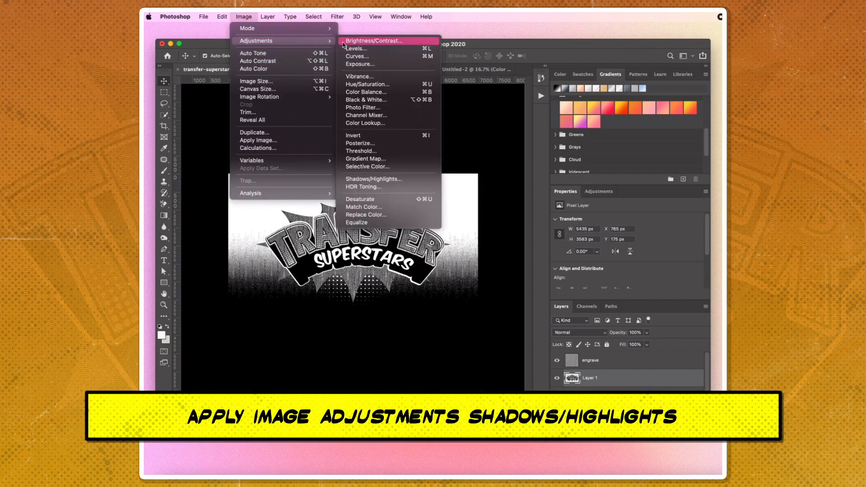
{"action": "left_click", "coordinate": [367, 178]}
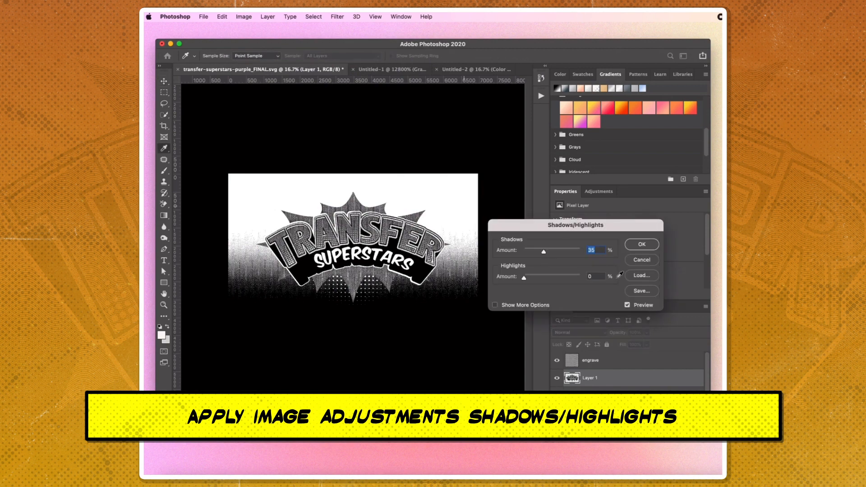
{"action": "left_click_drag", "start_coordinate": [567, 251], "coordinate": [574, 251]}
{"action": "left_click_drag", "start_coordinate": [524, 278], "coordinate": [536, 278]}
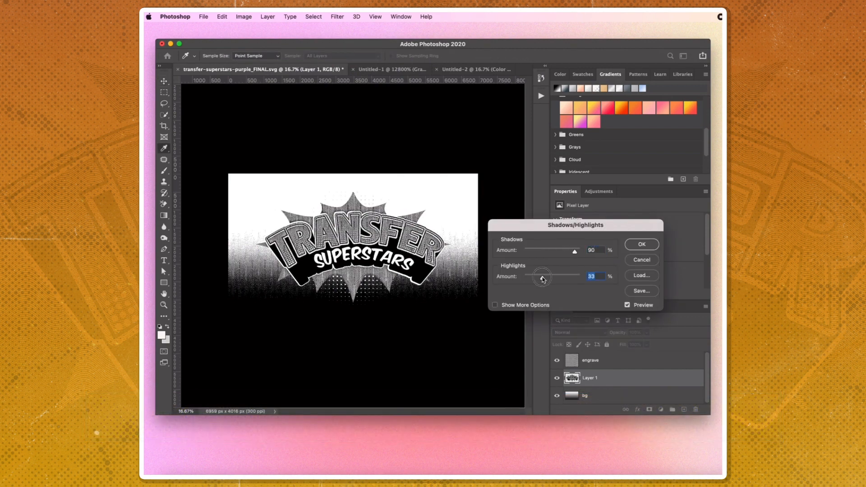
{"action": "key", "text": "Return"}
- Free-transform the engrave layer and scale it down slightly to about 99.5%
{"action": "left_click", "coordinate": [616, 360]}
{"action": "key", "text": "super+plus"}
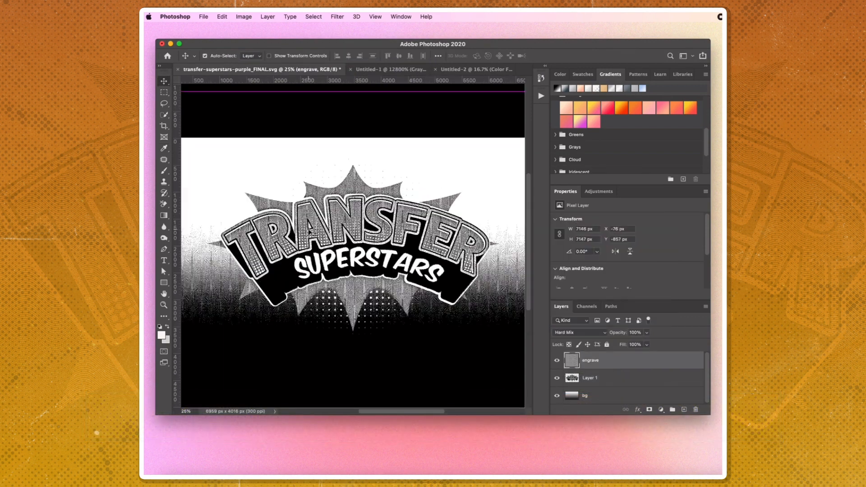
{"action": "key", "text": "super+t"}
{"action": "left_click_drag", "start_coordinate": [371, 89], "coordinate": [372, 93]}
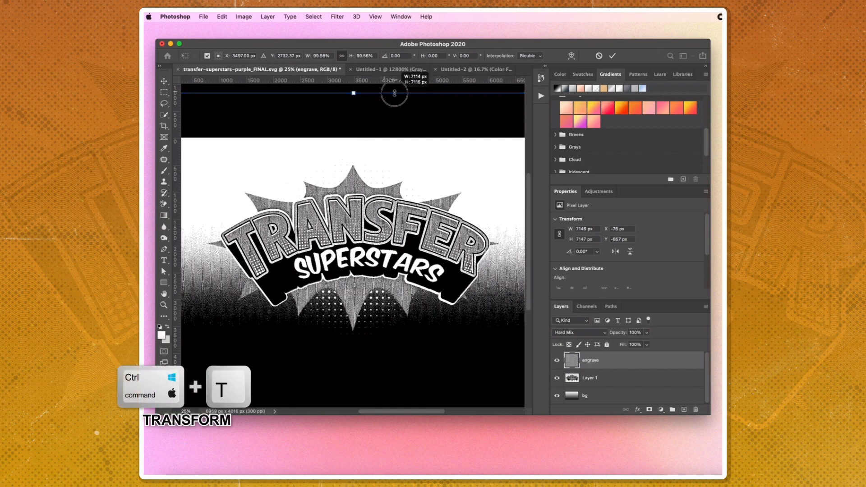
{"action": "key", "text": "super+minus"}
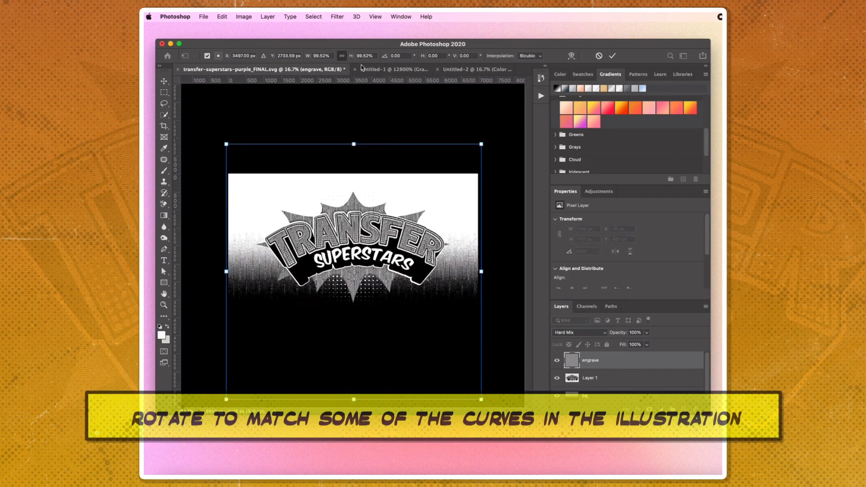
- Rotate the engrave texture about 5° clockwise to match the curves in the illustration and commit the transform
{"action": "left_click_drag", "start_coordinate": [474, 128], "coordinate": [481, 134]}
{"action": "key", "text": "super+plus"}
{"action": "key", "text": "super+plus"}
{"action": "key", "text": "super+plus"}
{"action": "key", "text": "super+plus"}
{"action": "key", "text": "super+plus"}
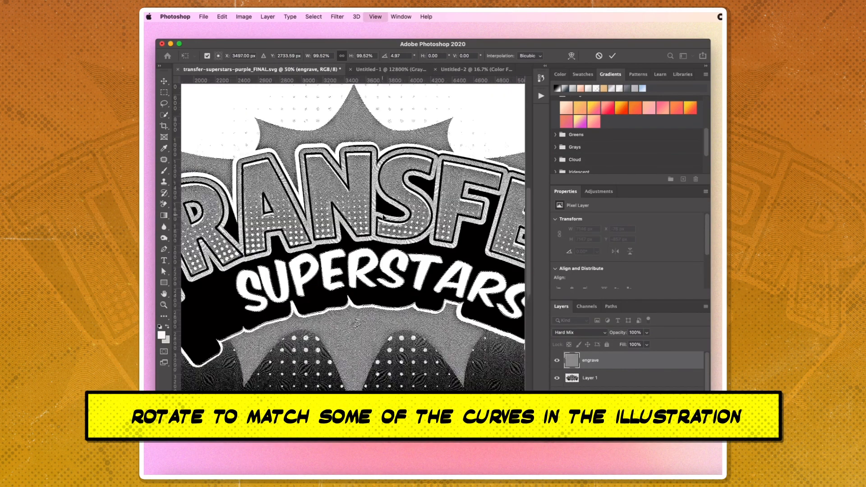
{"action": "key", "text": "super+minus"}
{"action": "key", "text": "super+minus"}
{"action": "key", "text": "super+minus"}
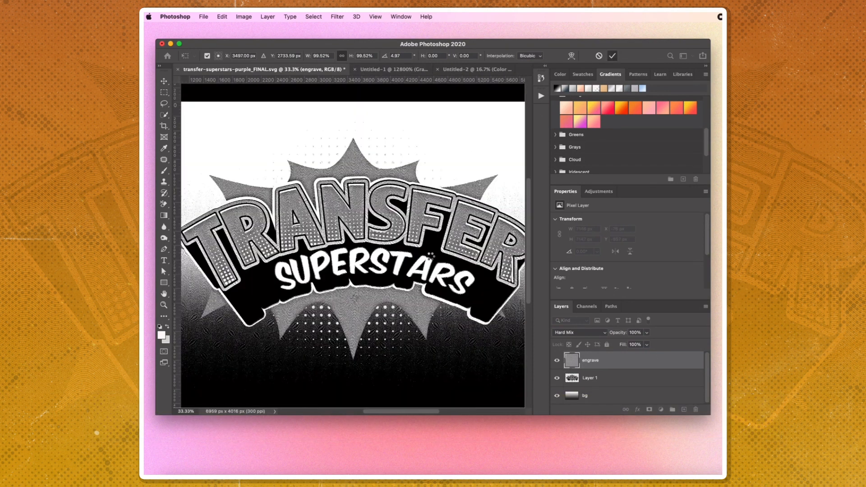
{"action": "key", "text": "Return"}
- Add a Levels adjustment layer between engrave and Layer 1 and lower its white input level to brighten the artwork
{"action": "left_click", "coordinate": [605, 192]}
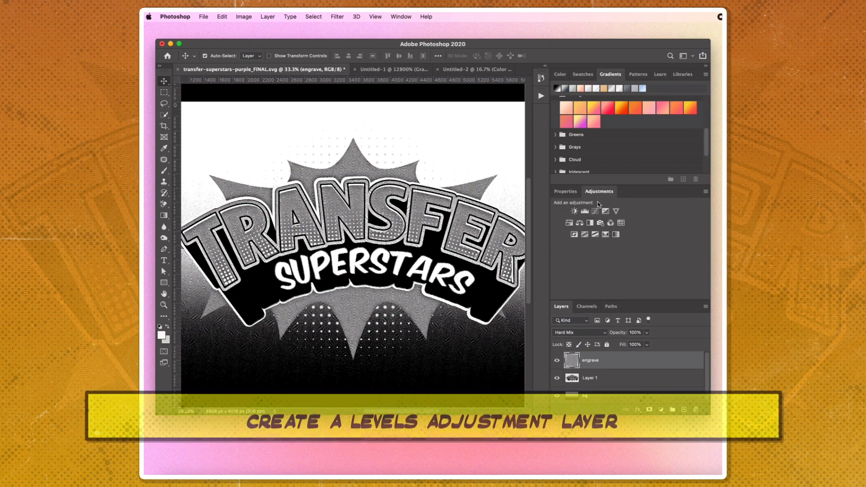
{"action": "left_click", "coordinate": [585, 210]}
{"action": "scroll", "coordinate": [622, 370], "scroll_direction": "down", "scroll_amount": 2}
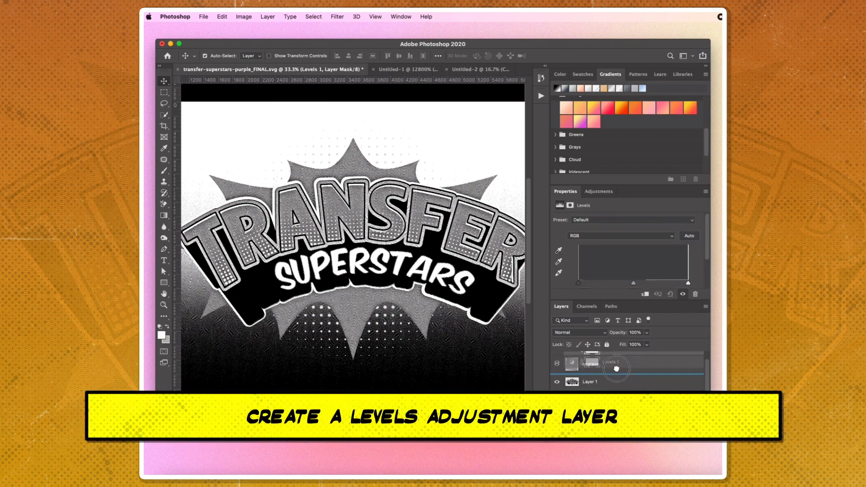
{"action": "left_click_drag", "start_coordinate": [687, 282], "coordinate": [672, 282]}
{"action": "left_click_drag", "start_coordinate": [579, 283], "coordinate": [625, 283]}
{"action": "key", "text": "super+minus"}
{"action": "key", "text": "super+plus"}
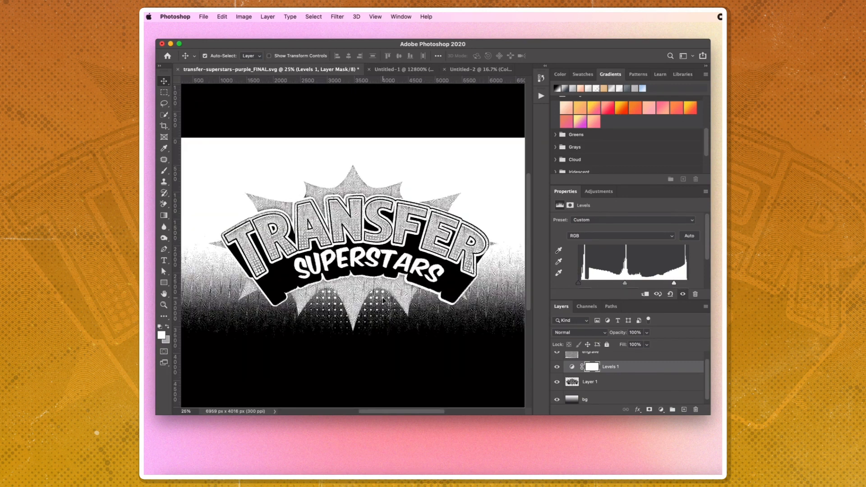
- Set the engrave layer's fill to 90%
{"action": "left_click", "coordinate": [615, 357]}
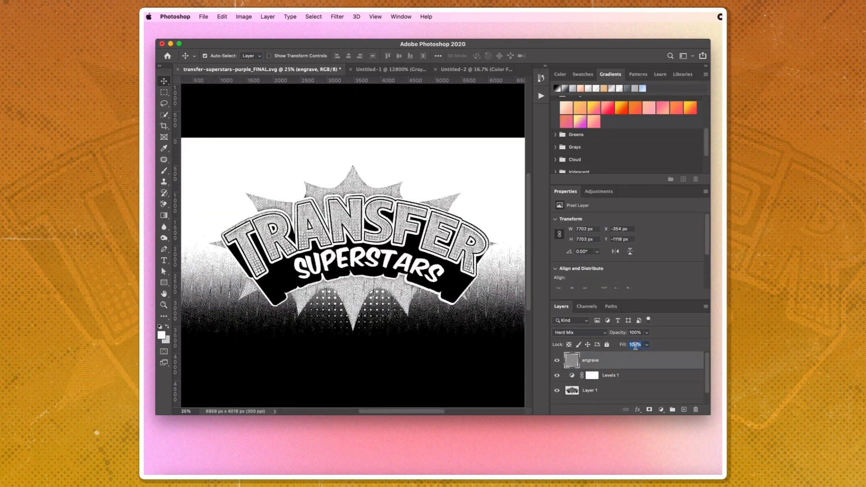
{"action": "type", "text": "90"}
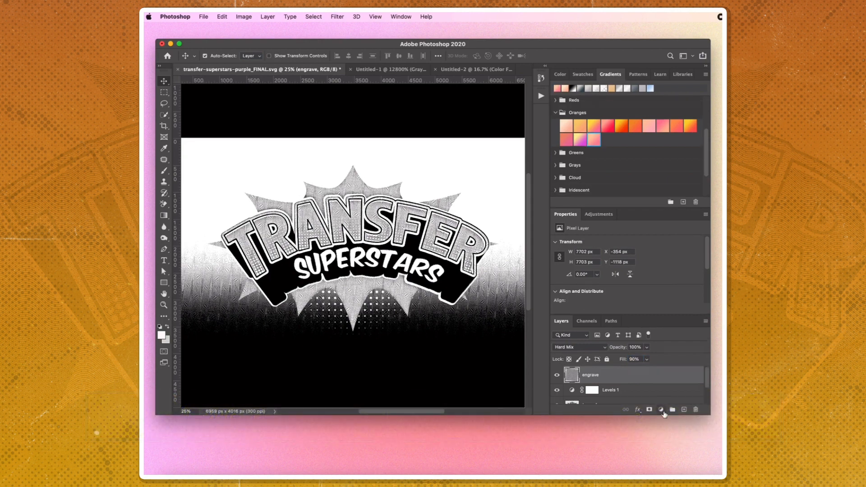
- Add a Gradient Map adjustment layer above the engrave layer
{"action": "left_click", "coordinate": [661, 409]}
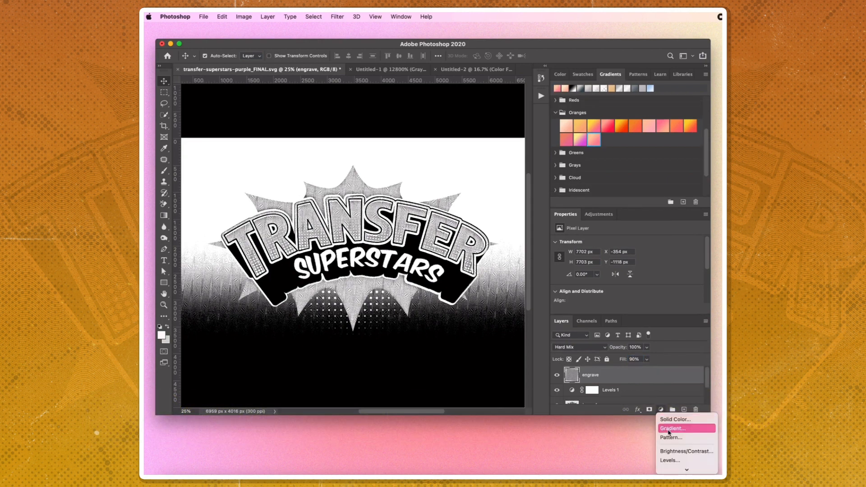
{"action": "scroll", "coordinate": [672, 459], "scroll_direction": "down", "scroll_amount": 5}
{"action": "left_click", "coordinate": [670, 459]}
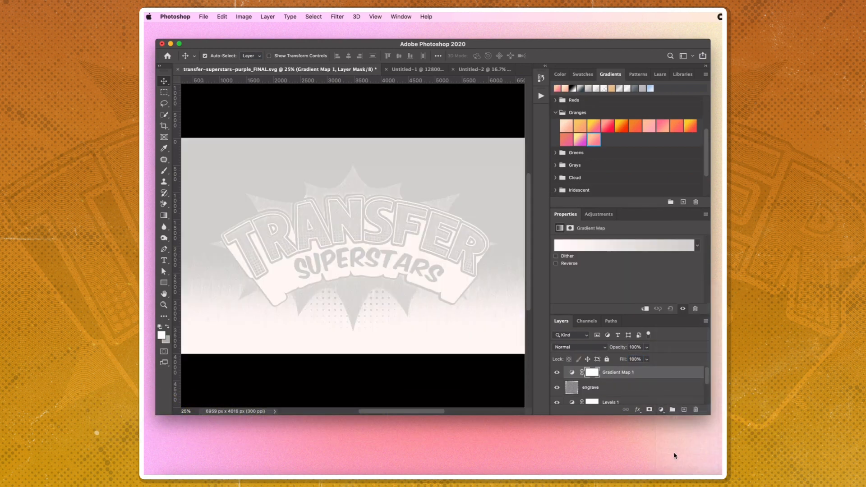
- Change the gradient map's color stop at location 0% to a dark green
{"action": "left_click", "coordinate": [623, 246]}
{"action": "left_click", "coordinate": [302, 416]}
{"action": "left_click", "coordinate": [353, 454]}
{"action": "left_click", "coordinate": [341, 454]}
{"action": "left_click", "coordinate": [361, 289]}
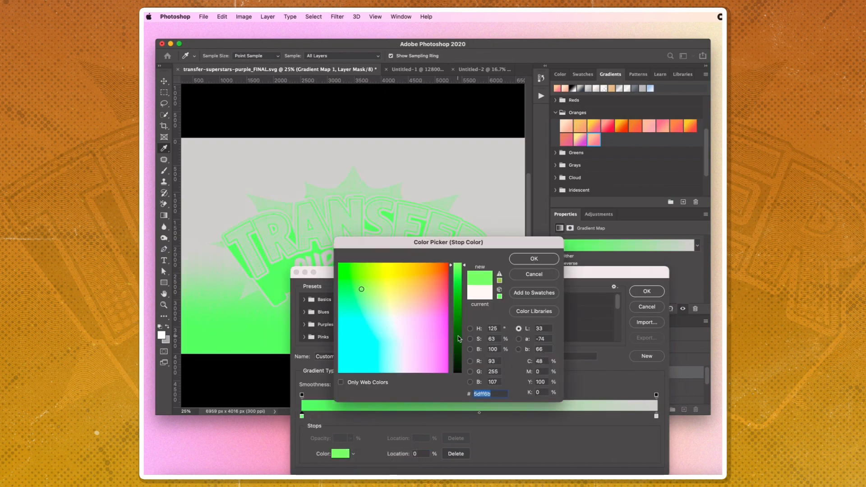
{"action": "left_click_drag", "start_coordinate": [458, 335], "coordinate": [457, 341]}
{"action": "left_click", "coordinate": [458, 323]}
{"action": "left_click", "coordinate": [534, 259]}
- Change the gradient map's color stop at location 100% to a pale cream yellow, about #ffe8ab
{"action": "double_click", "coordinate": [656, 416]}
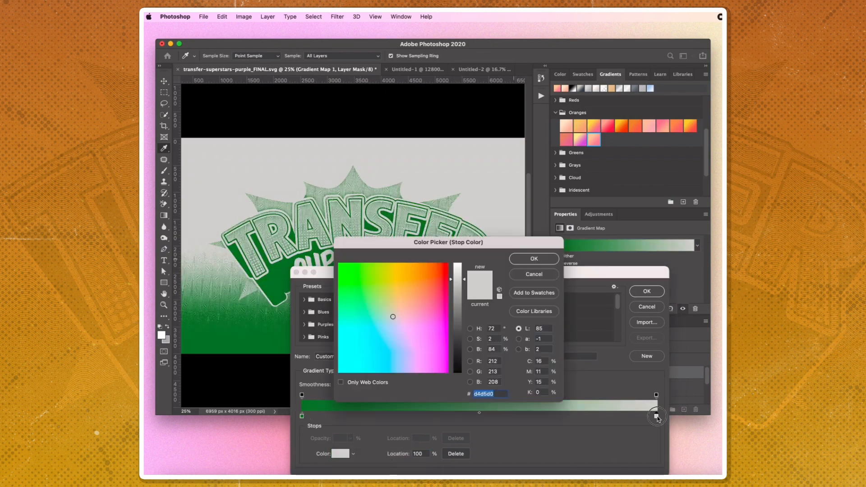
{"action": "left_click", "coordinate": [394, 303]}
{"action": "left_click_drag", "start_coordinate": [458, 275], "coordinate": [458, 271]}
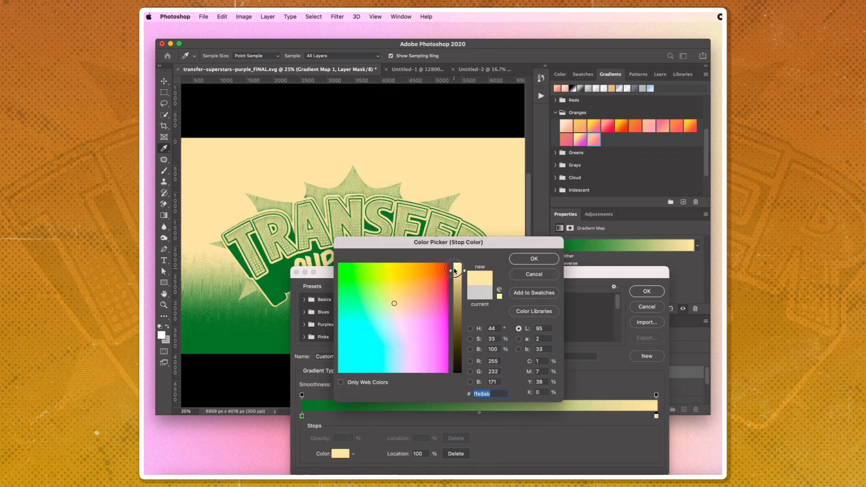
{"action": "left_click", "coordinate": [515, 261]}
- Recolor the gradient map's stop at location 0% to a muted olive green, about #597943, and accept the gradient
{"action": "left_click", "coordinate": [302, 416]}
{"action": "double_click", "coordinate": [302, 415]}
{"action": "left_click", "coordinate": [452, 310]}
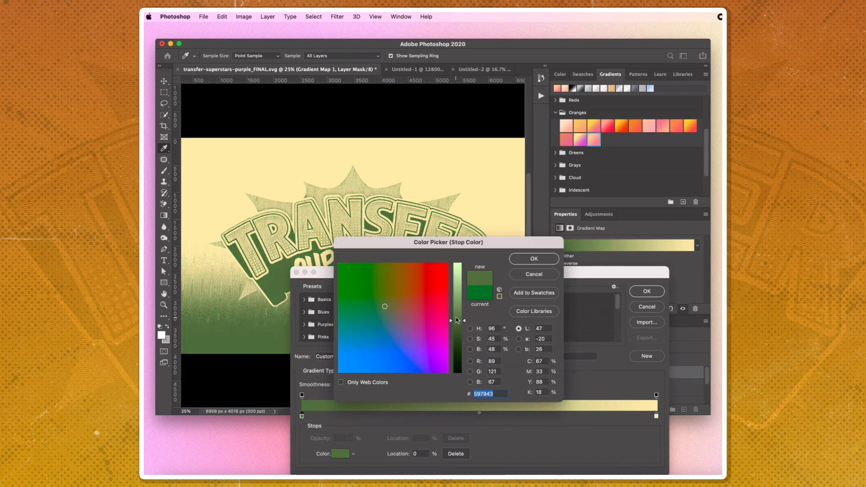
{"action": "left_click", "coordinate": [534, 258]}
{"action": "left_click", "coordinate": [646, 291]}
- Place the Texturelabs_Grunge_191M.jpg texture above the Gradient Map layer, positioned so it covers the whole artwork
{"action": "key", "text": "super+Tab"}
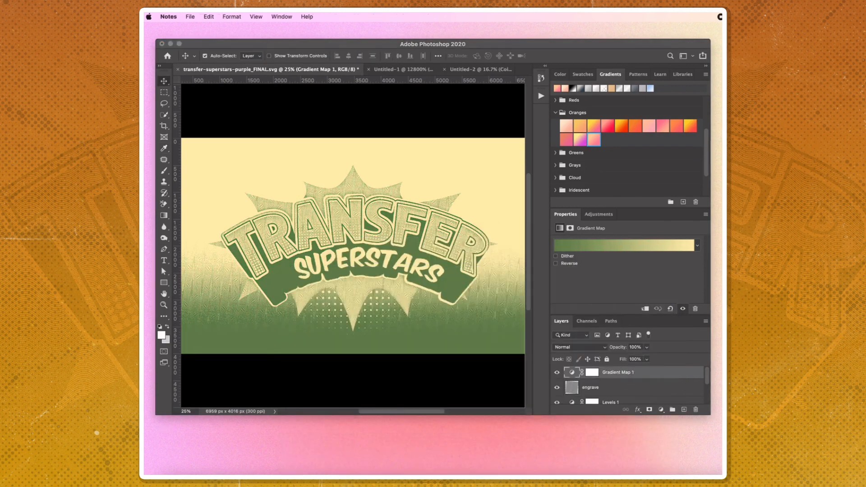
{"action": "left_click_drag", "start_coordinate": [720, 307], "coordinate": [444, 176]}
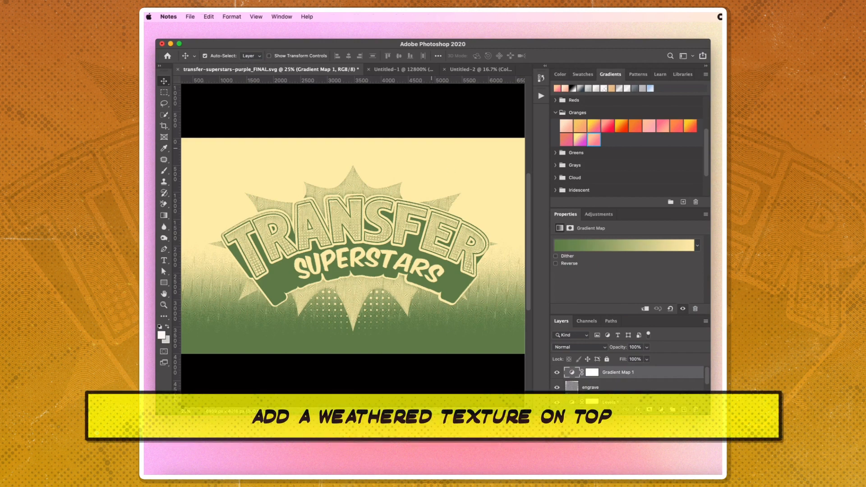
{"action": "left_click", "coordinate": [486, 194]}
{"action": "key", "text": "super+minus"}
{"action": "left_click_drag", "start_coordinate": [445, 245], "coordinate": [514, 246]}
{"action": "left_click_drag", "start_coordinate": [494, 247], "coordinate": [460, 251]}
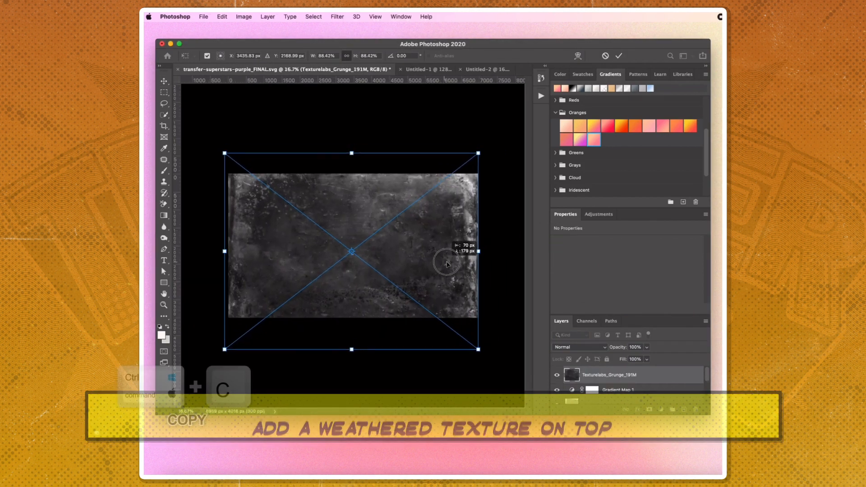
{"action": "key", "text": "Return"}
- Set the Texturelabs_Grunge_191M layer's blend mode to Screen
{"action": "left_click", "coordinate": [578, 346]}
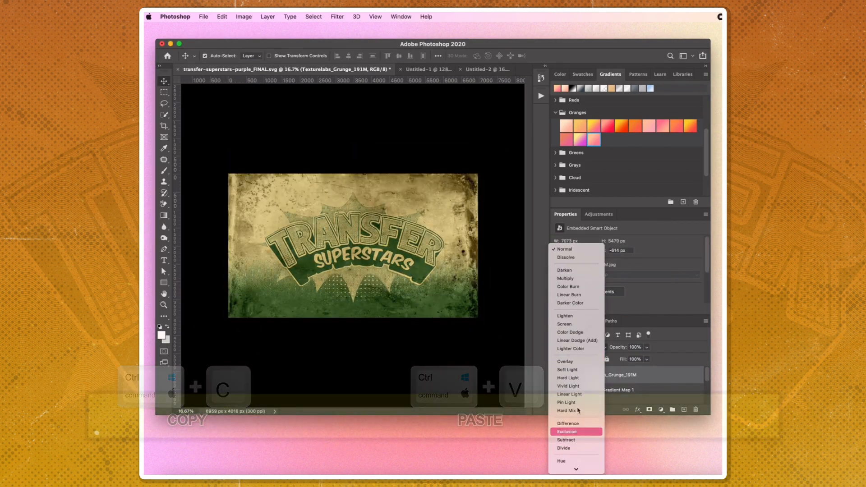
{"action": "left_click", "coordinate": [570, 324]}
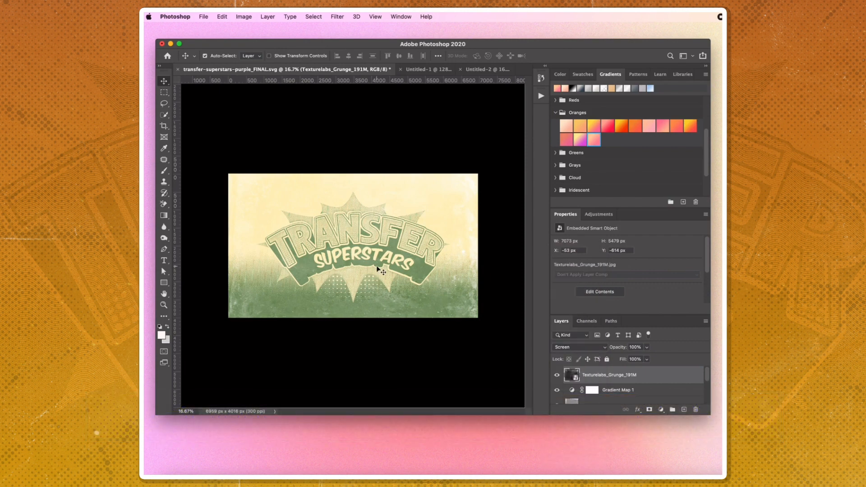
{"action": "key", "text": "super+plus"}
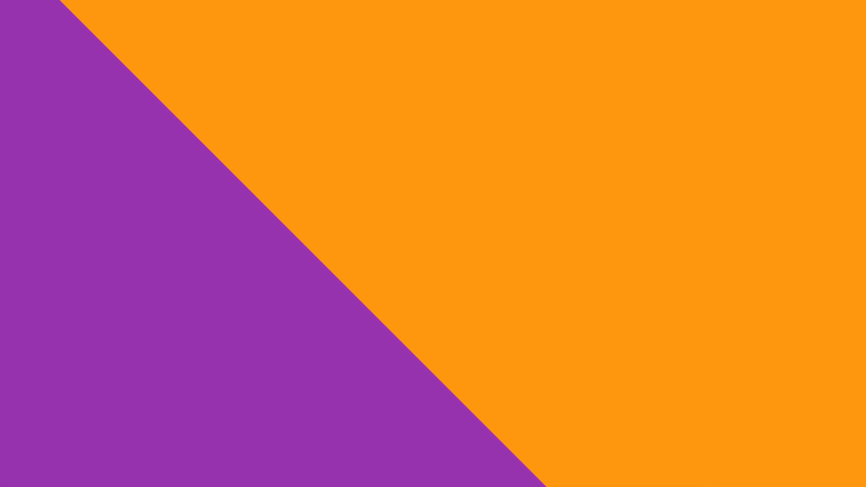